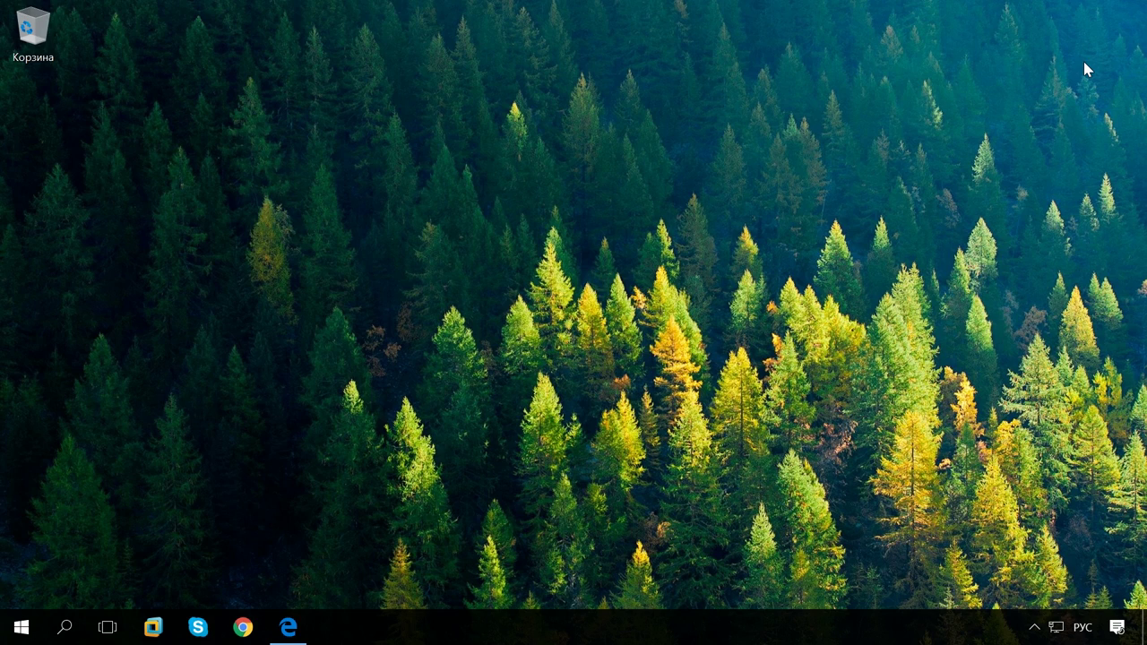
Step: Search Windows for "панель" and open the Control Panel (Панель управления)
{"action": "left_click", "coordinate": [66, 627]}
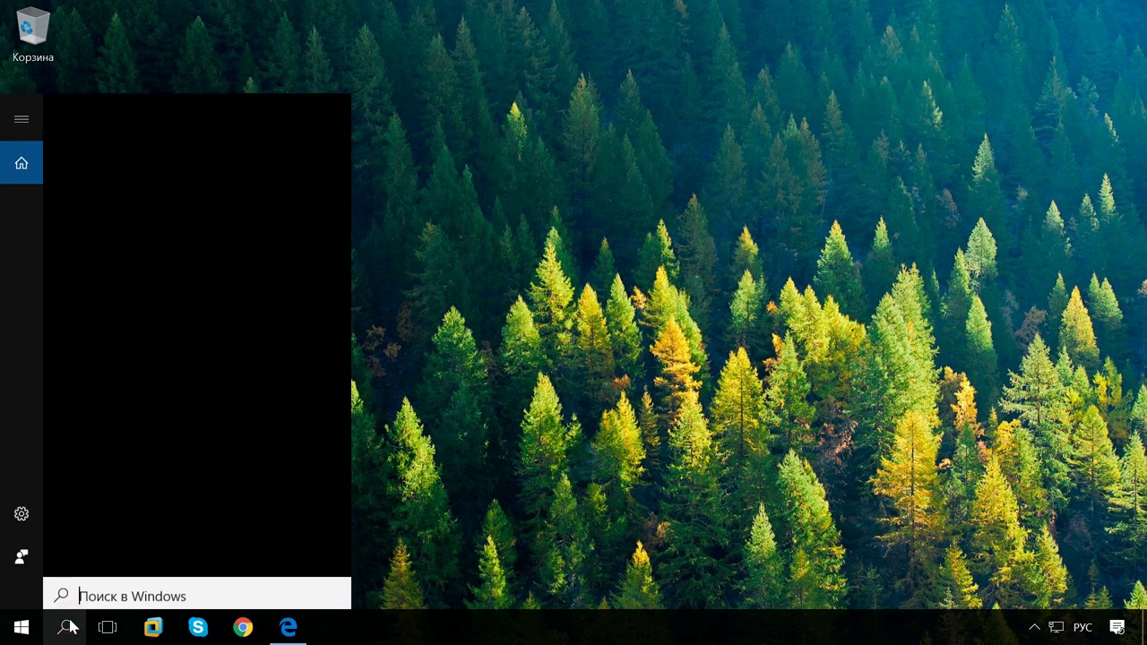
{"action": "type", "text": "панель"}
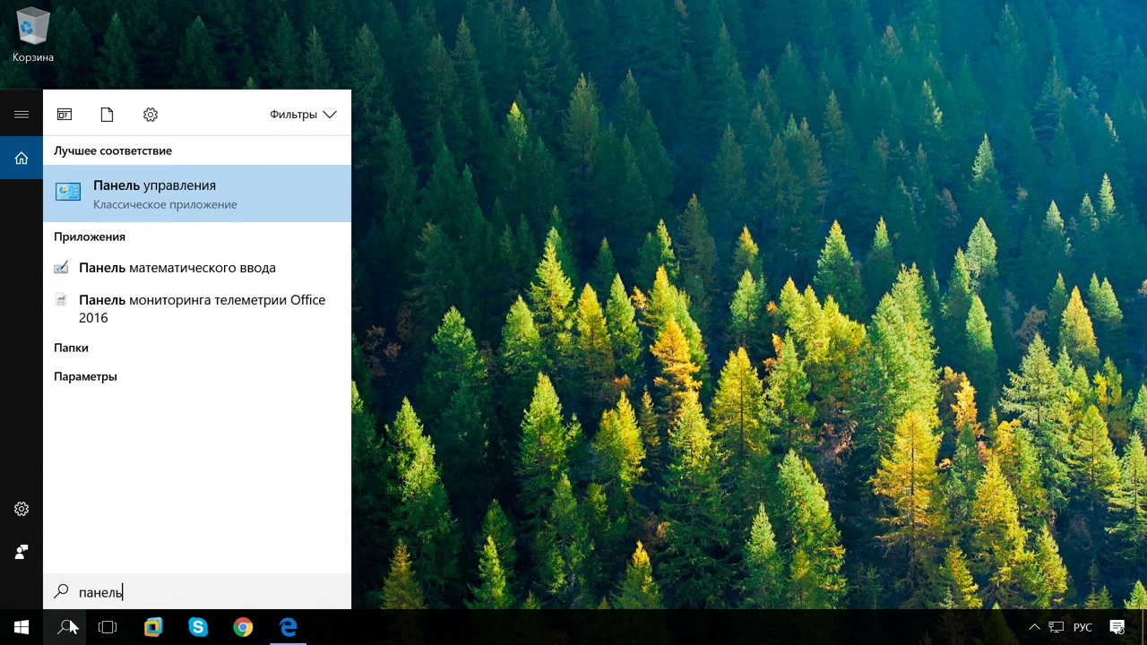
{"action": "left_click", "coordinate": [204, 209]}
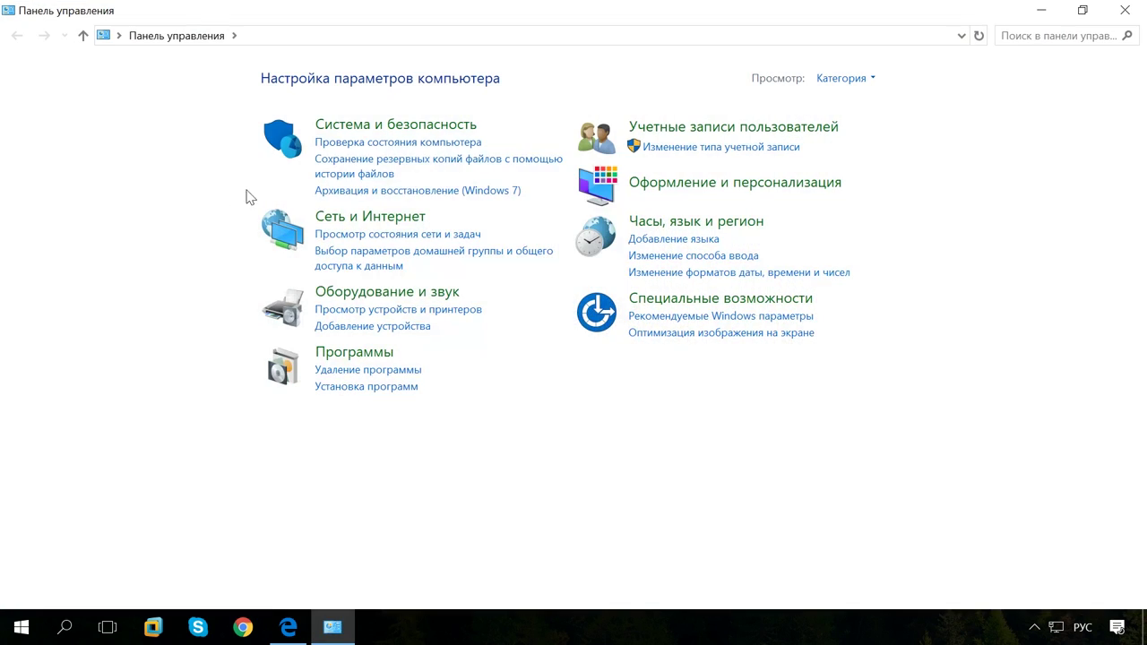
Step: Open the reliability history (журнал стабильности работы) from the Maintenance section of Security and Maintenance (Центр безопасности и обслуживания)
{"action": "left_click", "coordinate": [381, 128]}
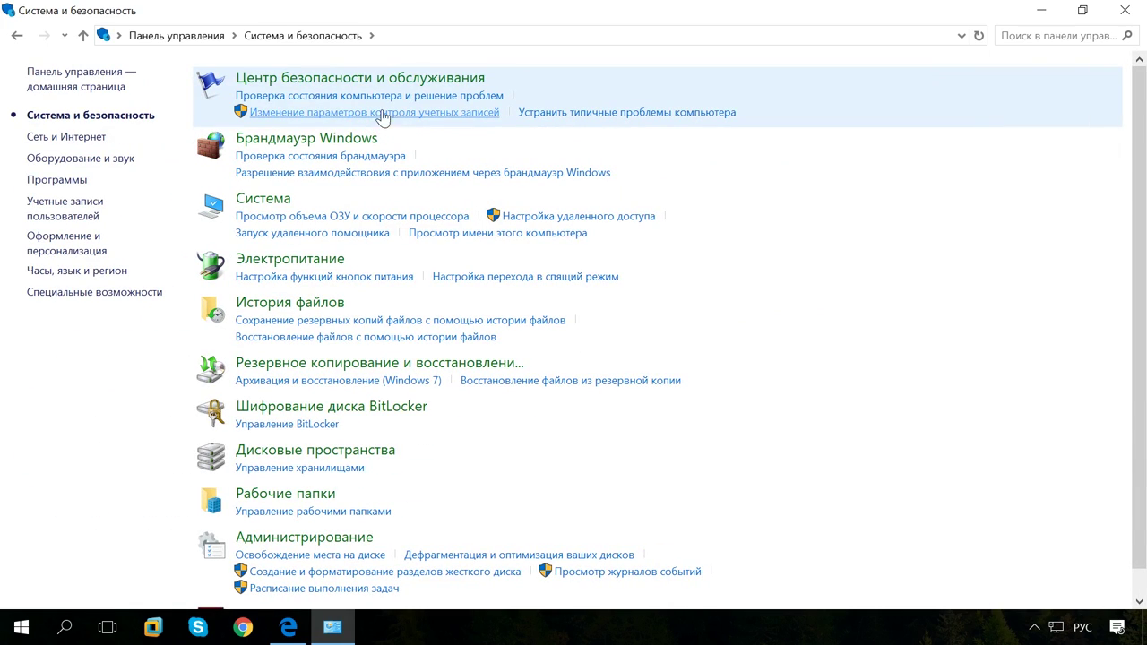
{"action": "left_click", "coordinate": [390, 85]}
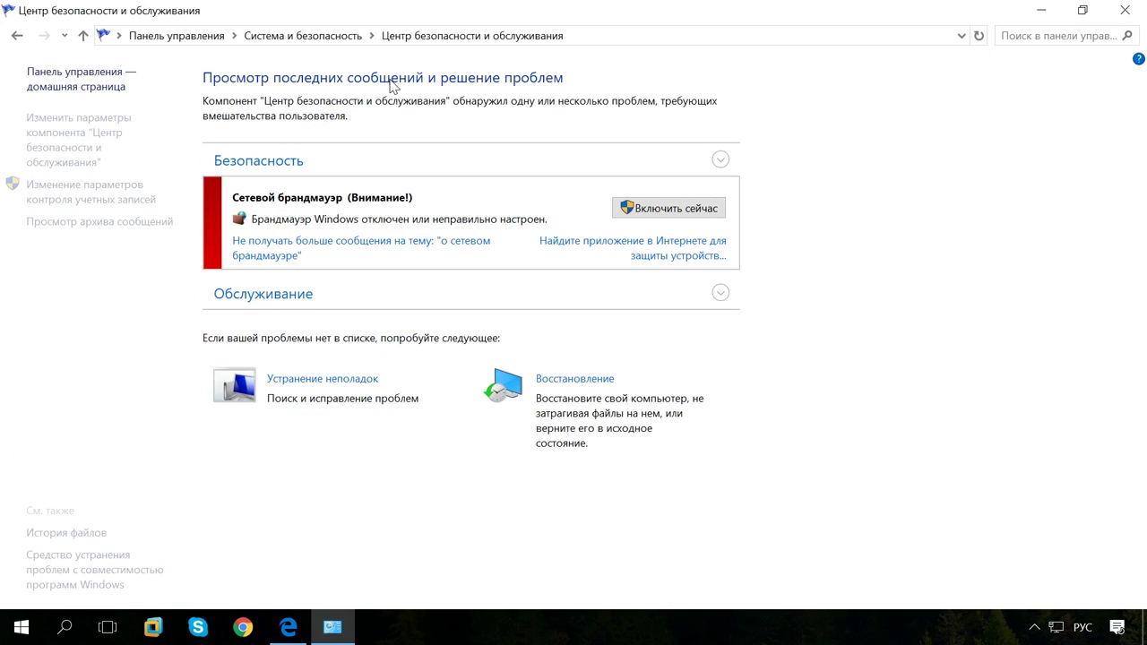
{"action": "left_click", "coordinate": [720, 293]}
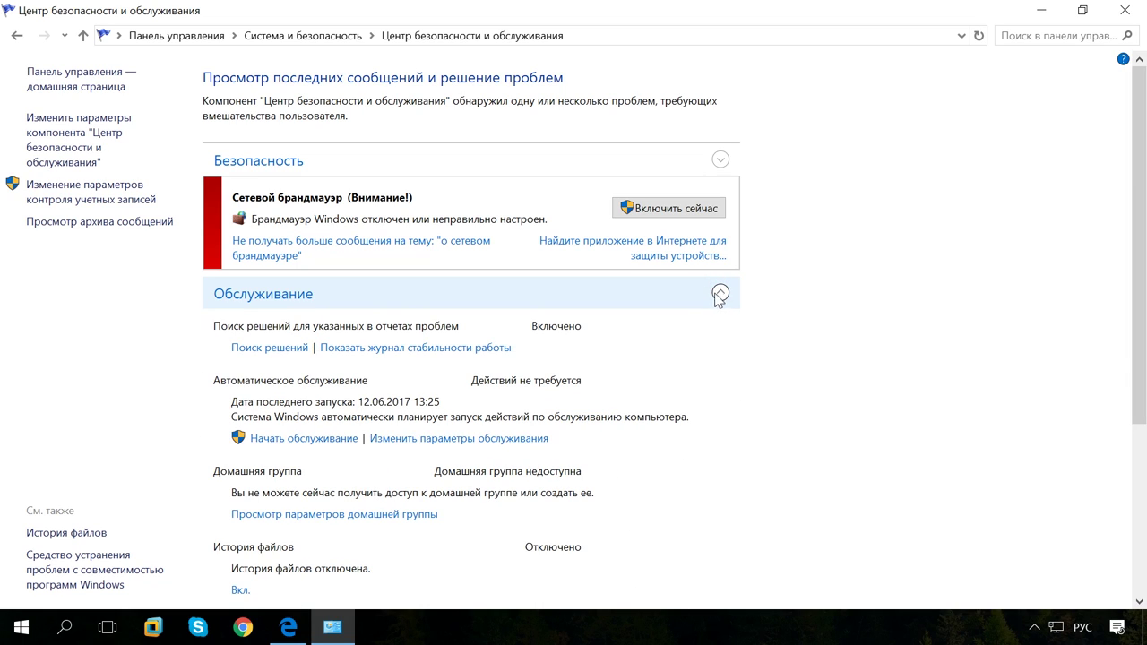
{"action": "left_click", "coordinate": [491, 349]}
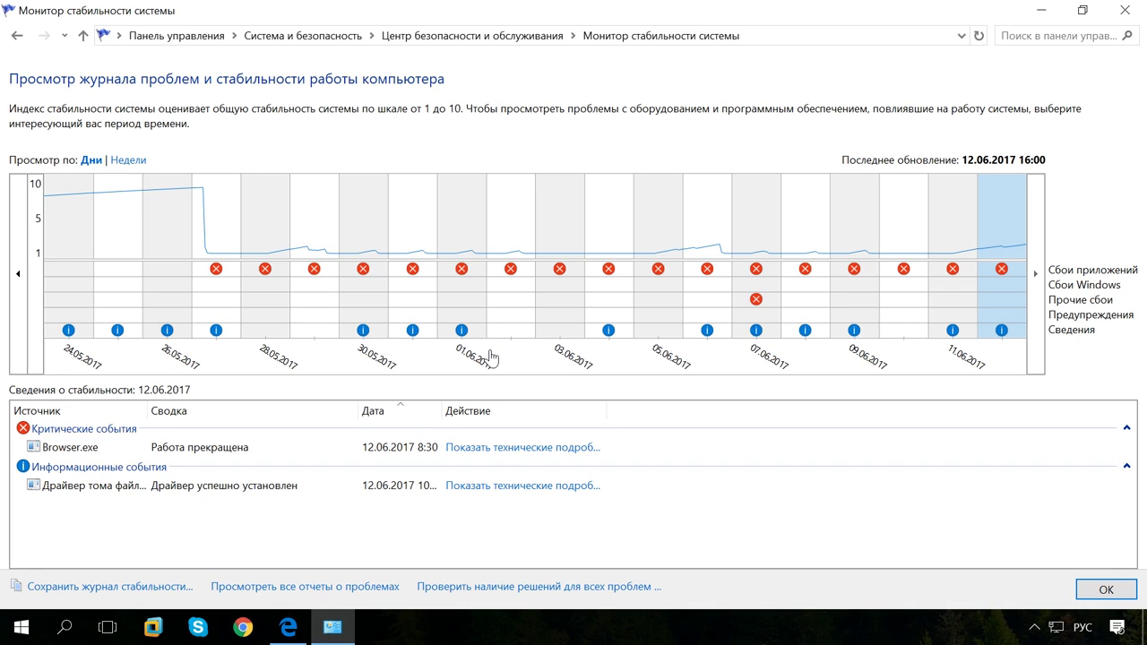
Step: Go back through the stability chart to mid-May and view the events of 15.05.2017 and 17.05.2017
{"action": "left_click", "coordinate": [17, 274]}
{"action": "left_click", "coordinate": [18, 274]}
{"action": "left_click", "coordinate": [18, 274]}
{"action": "left_click", "coordinate": [18, 274]}
{"action": "left_click", "coordinate": [20, 274]}
{"action": "left_click", "coordinate": [24, 275]}
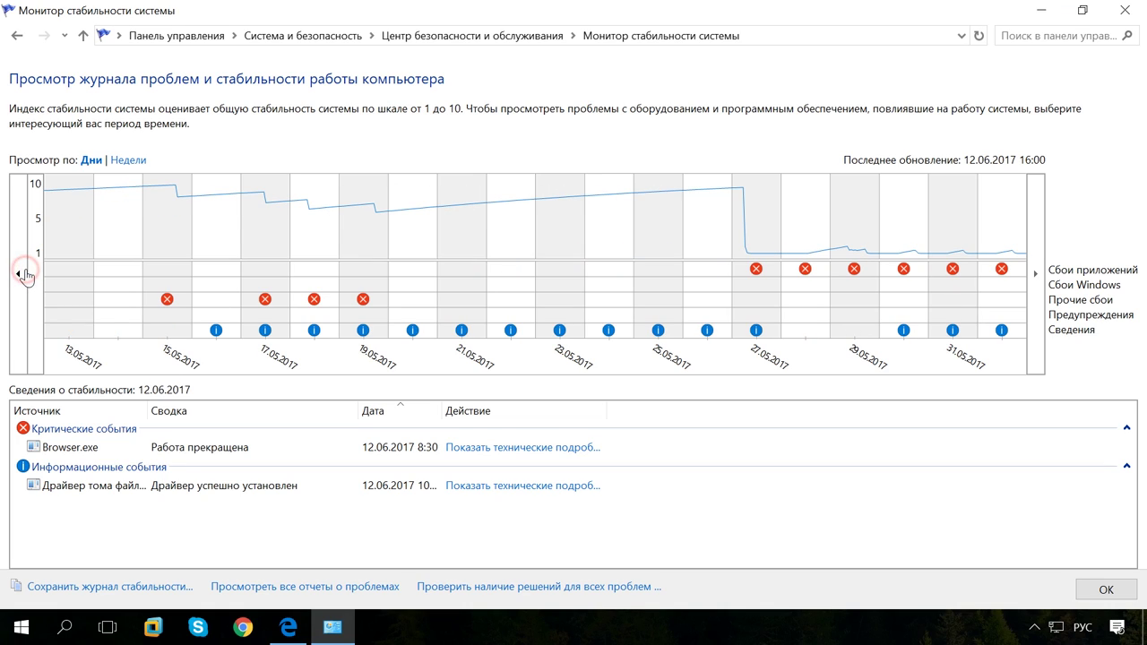
{"action": "left_click", "coordinate": [160, 291]}
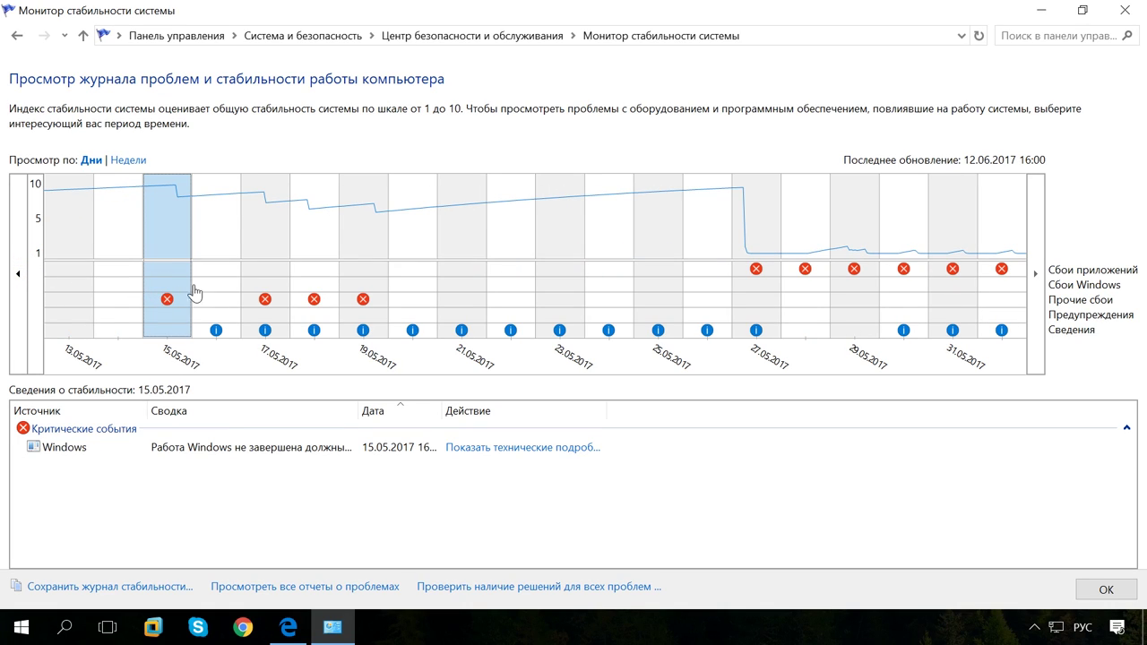
{"action": "left_click", "coordinate": [256, 283]}
{"action": "left_click", "coordinate": [17, 276]}
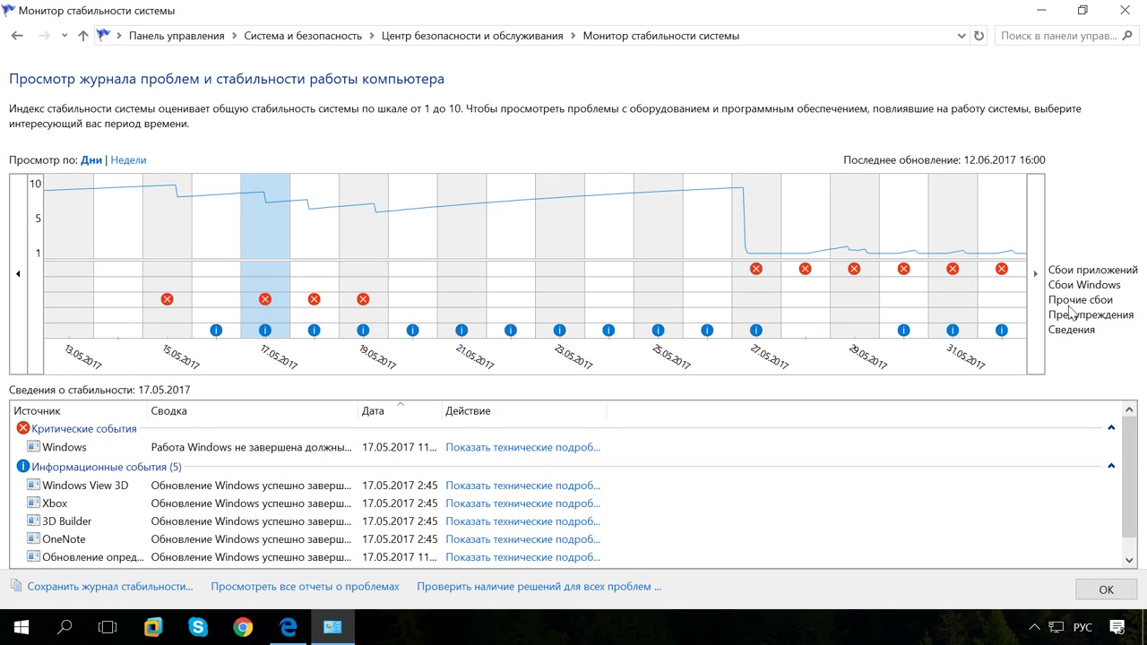
Step: Select the critical Windows event of 17.05.2017 and check for solutions to all problems, dismissing the report
{"action": "left_click", "coordinate": [70, 452]}
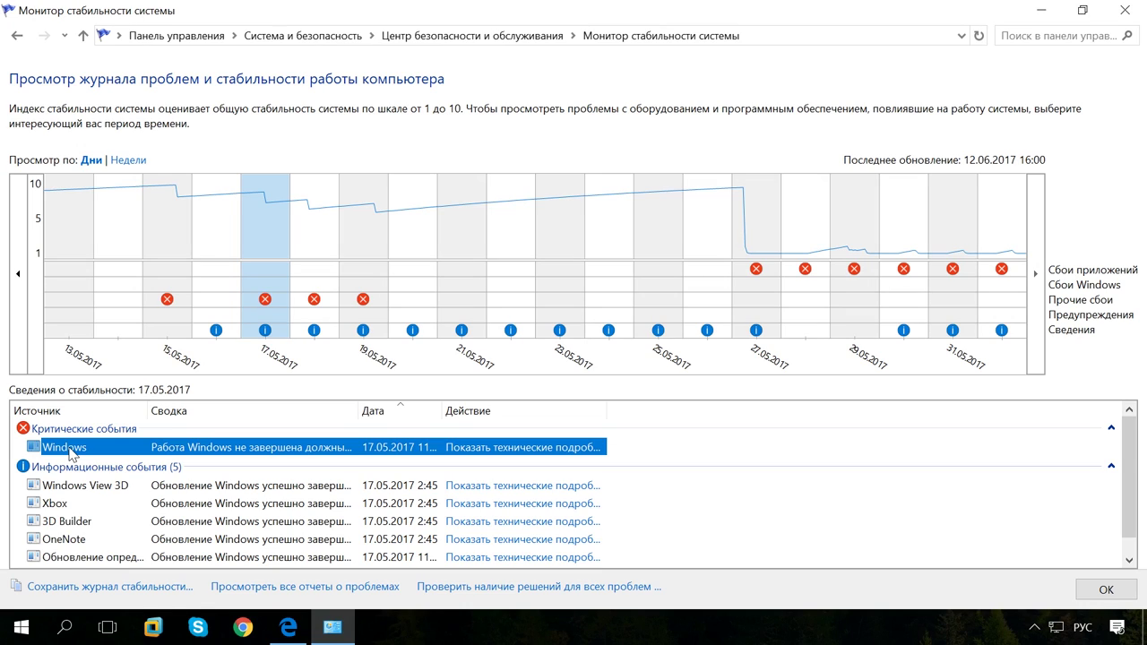
{"action": "right_click", "coordinate": [70, 453]}
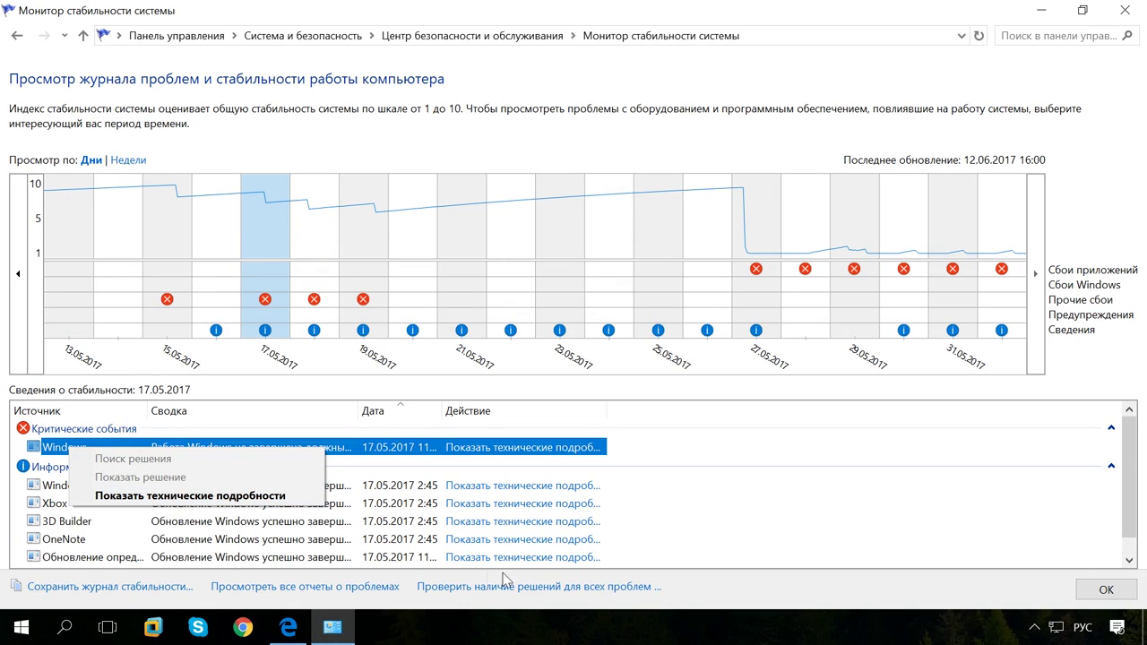
{"action": "left_click", "coordinate": [676, 597]}
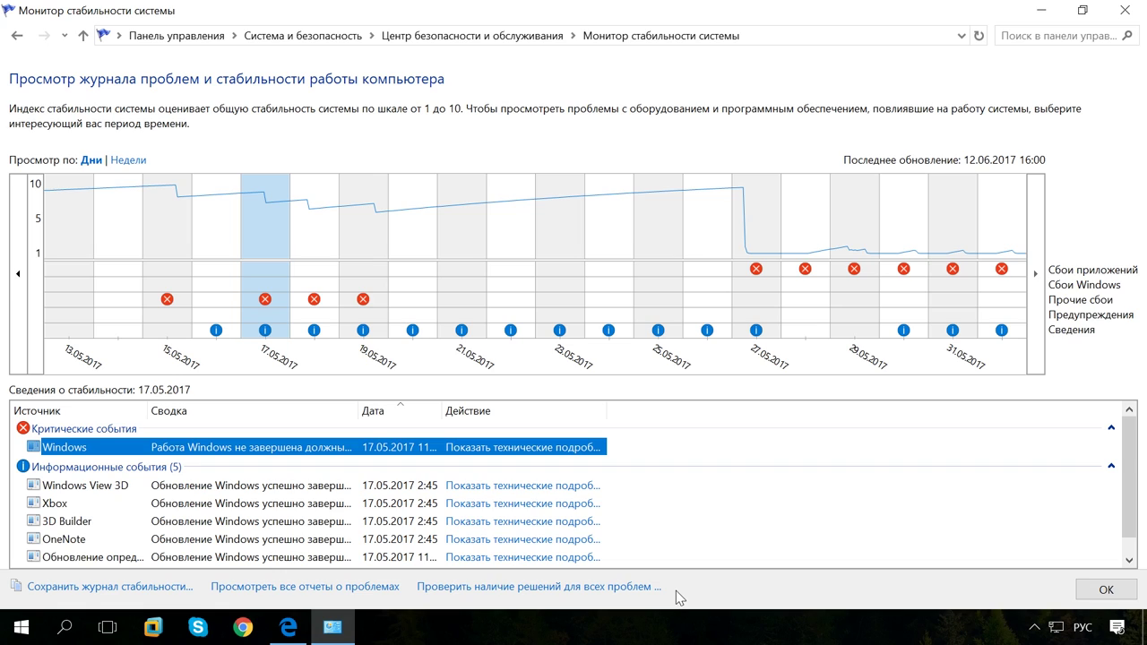
{"action": "left_click", "coordinate": [621, 587]}
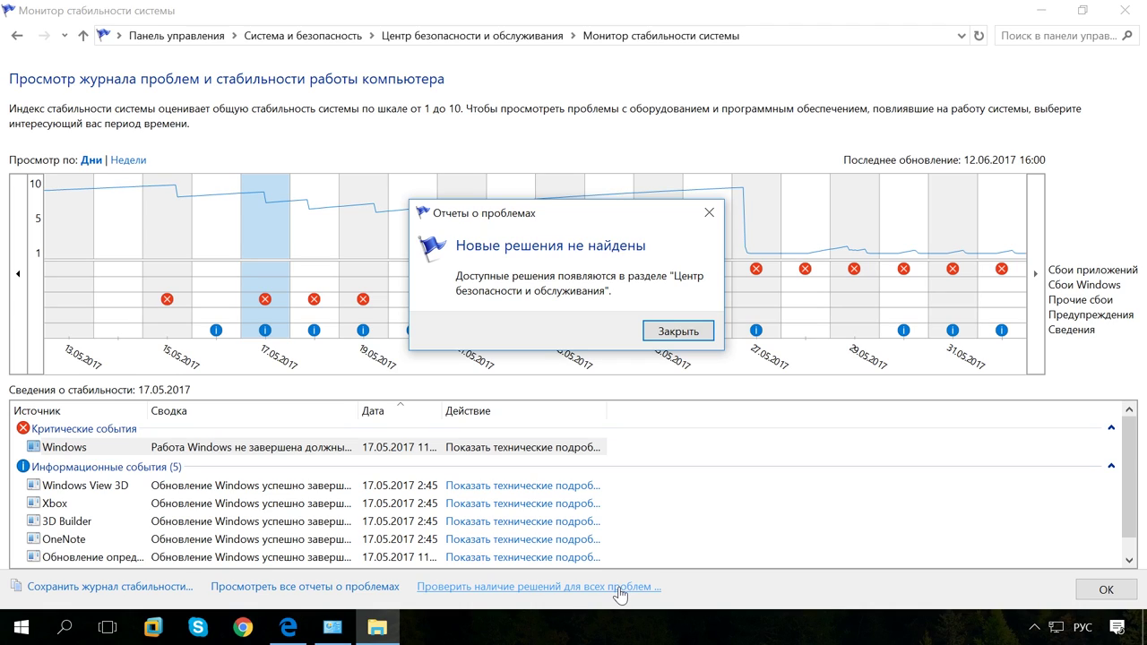
{"action": "left_click", "coordinate": [693, 333]}
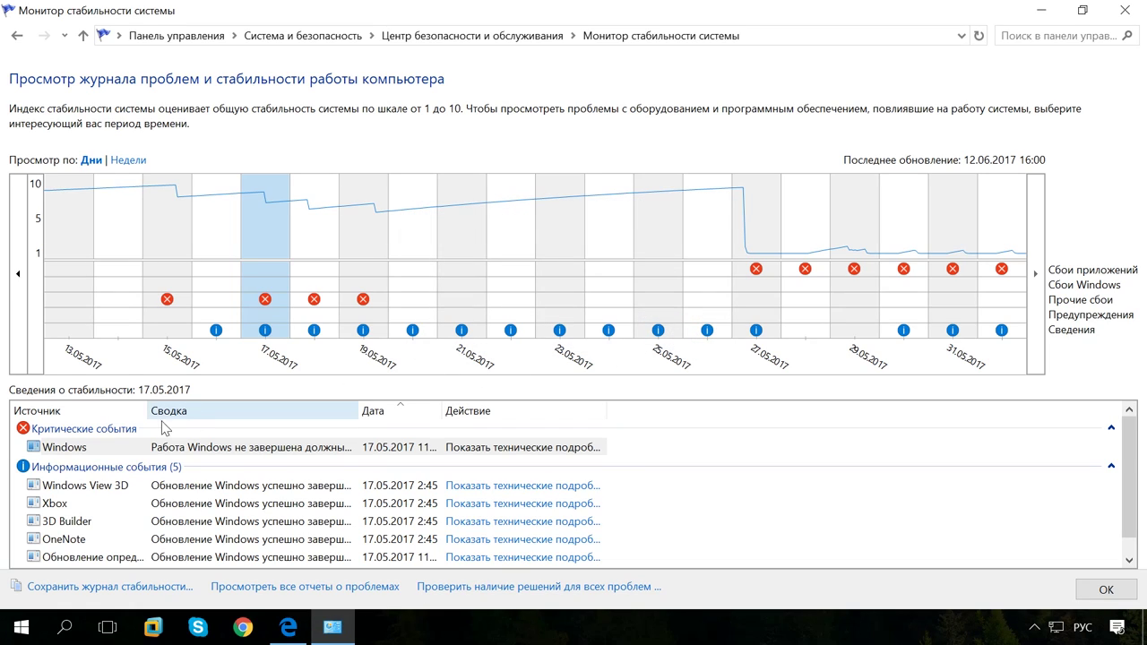
Step: View the technical details of the critical Windows event and the Windows View 3D update, and close the stability monitor
{"action": "double_click", "coordinate": [70, 449]}
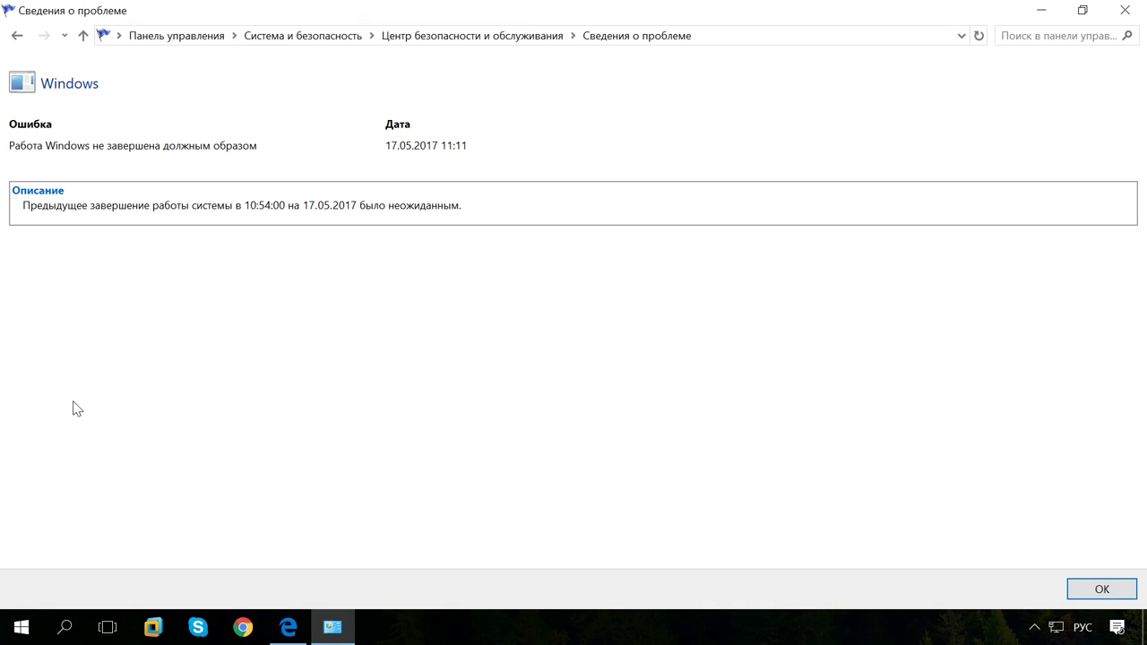
{"action": "left_click", "coordinate": [17, 37]}
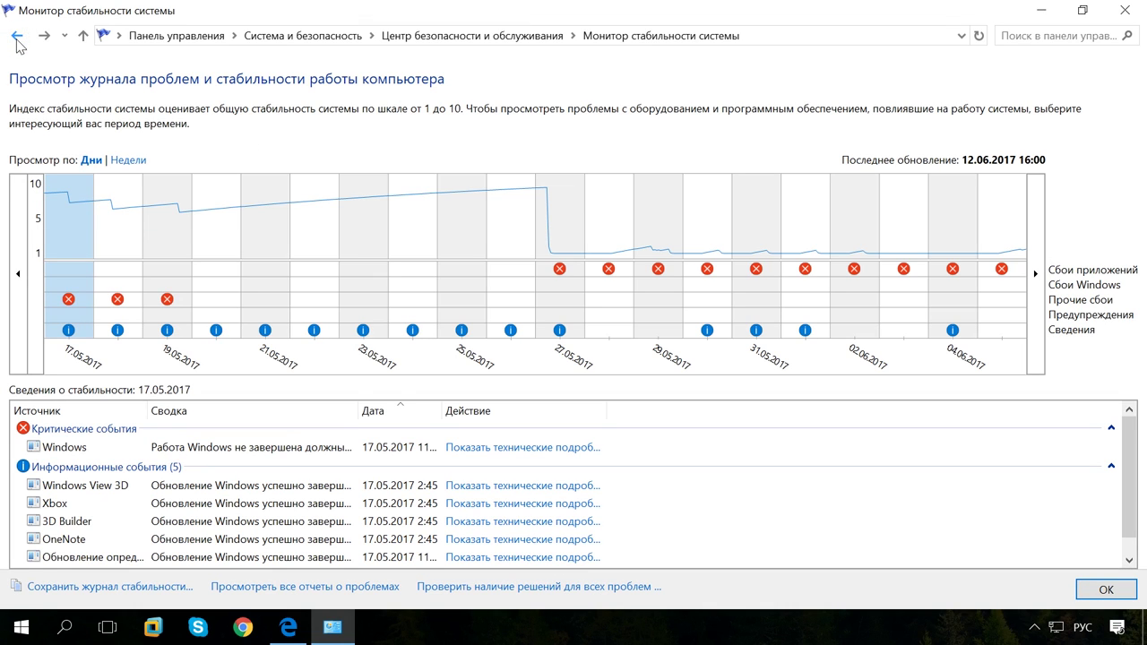
{"action": "double_click", "coordinate": [92, 488]}
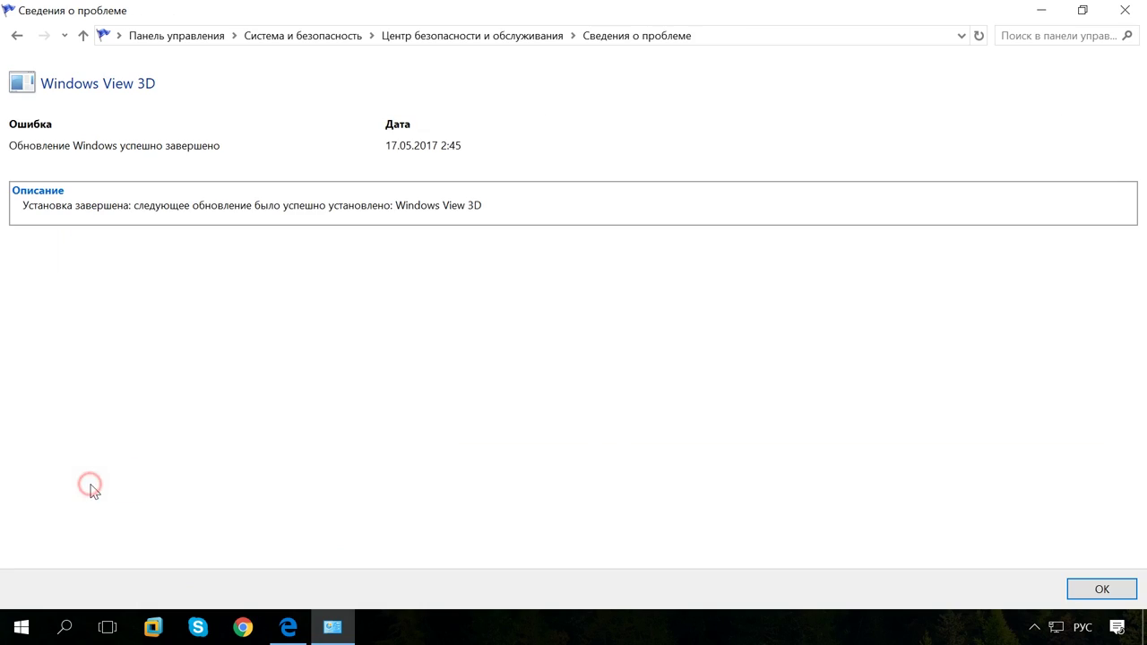
{"action": "left_click", "coordinate": [16, 38]}
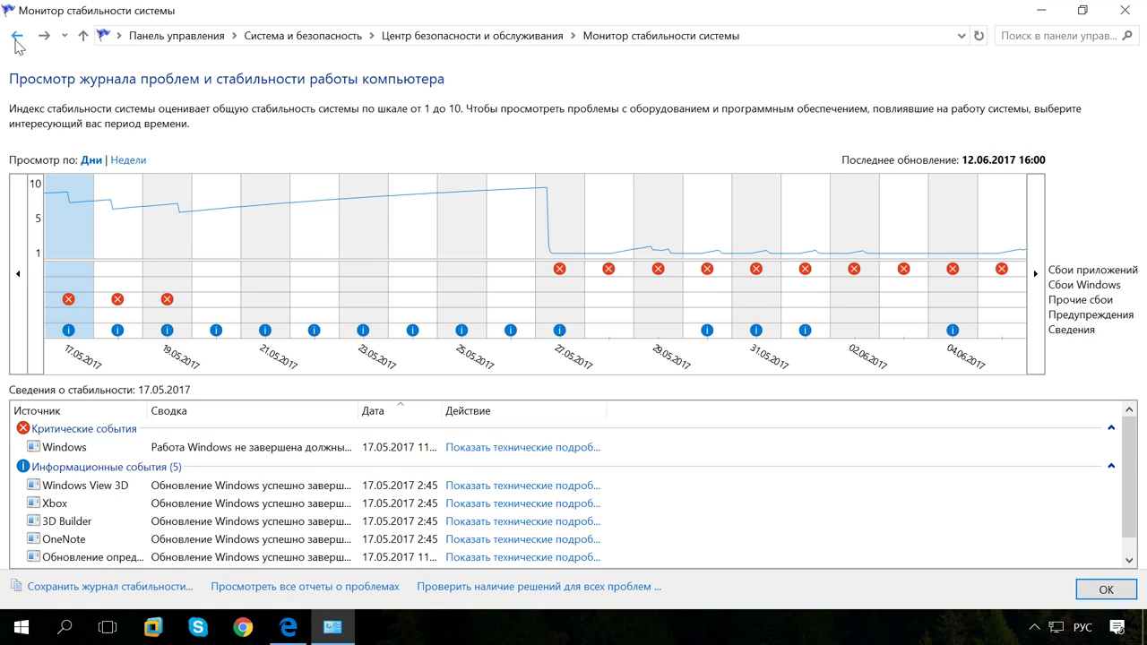
{"action": "left_click", "coordinate": [1125, 9]}
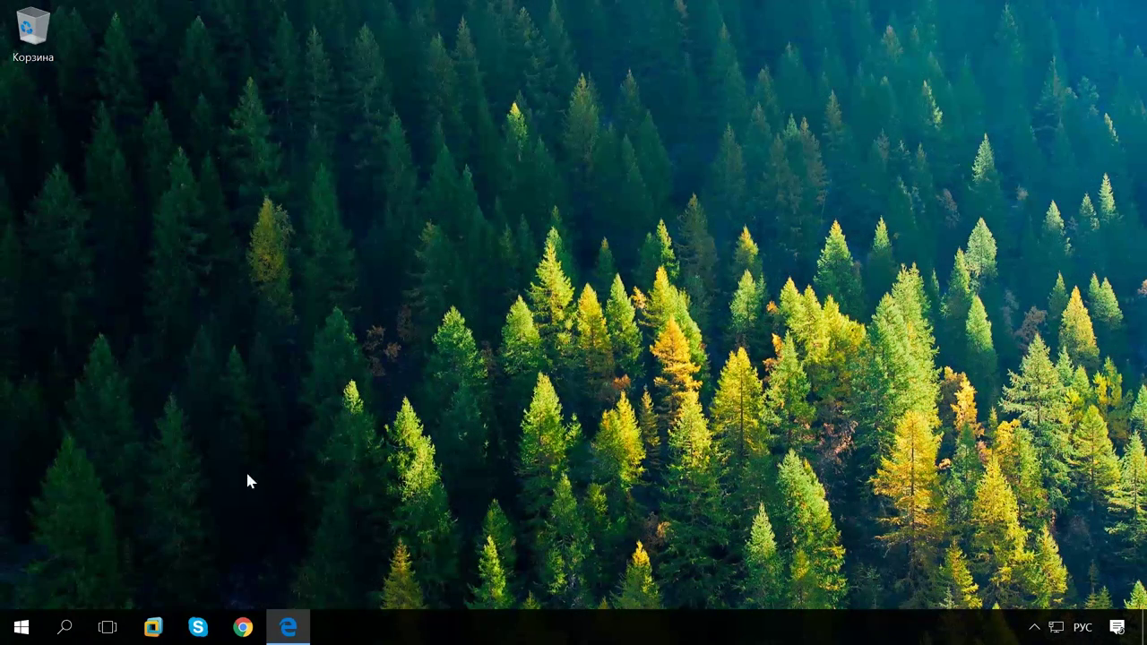
Step: Reopen the Control Panel with the search "панель" and set its view to large icons (Крупные значки)
{"action": "left_click", "coordinate": [65, 627]}
{"action": "type", "text": "панель"}
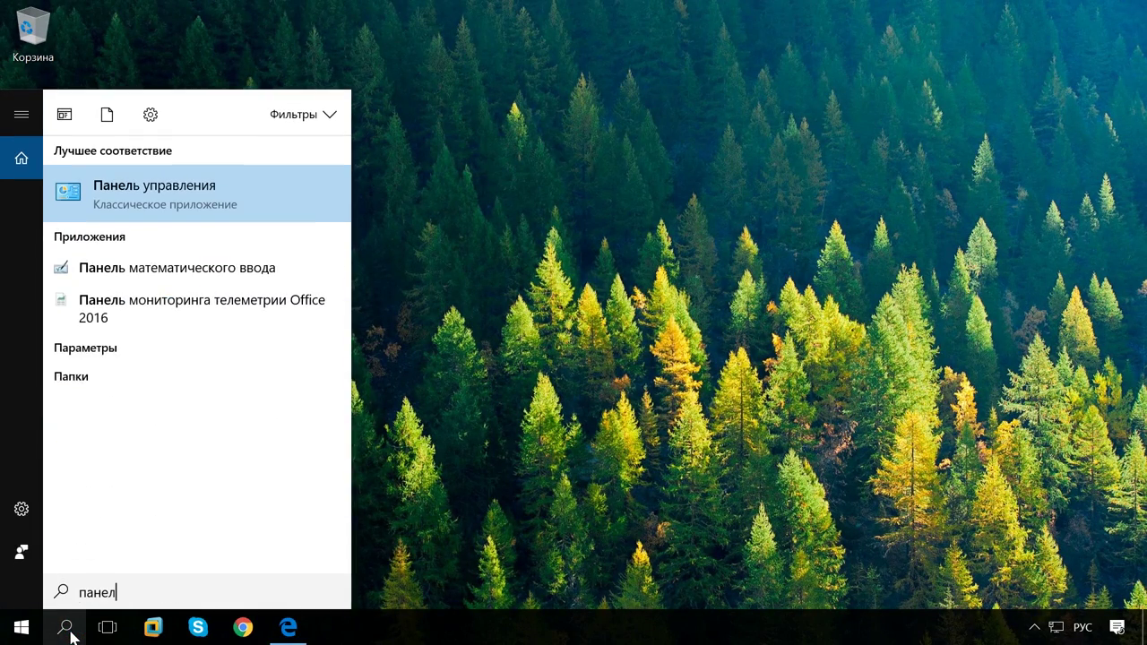
{"action": "left_click", "coordinate": [183, 197]}
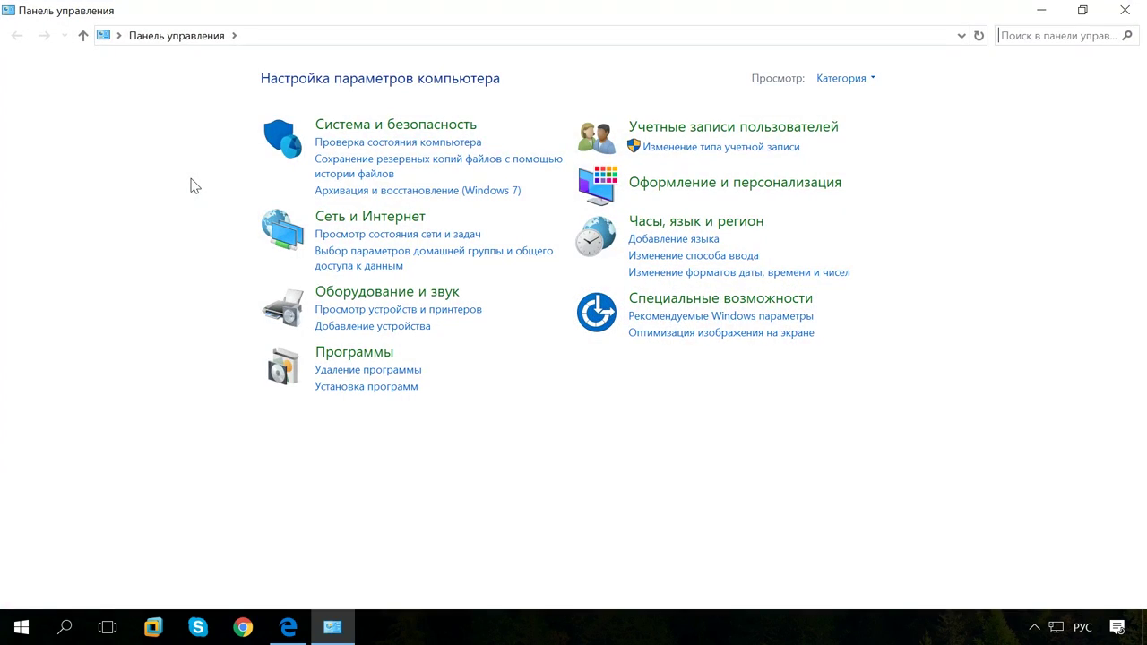
{"action": "left_click", "coordinate": [866, 85]}
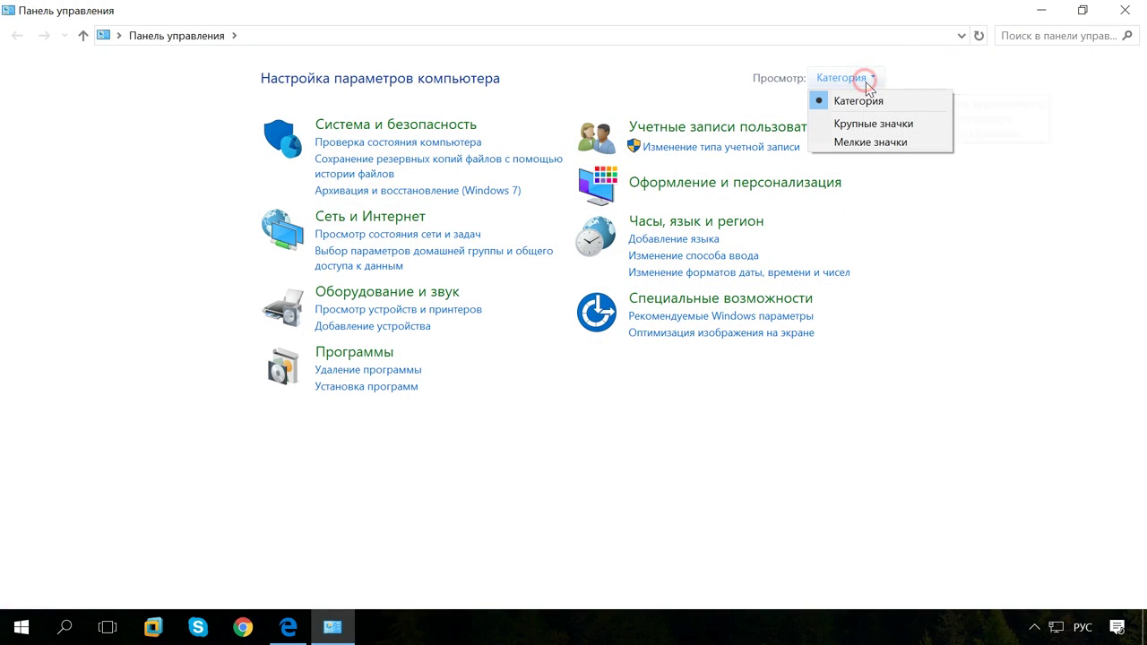
{"action": "left_click", "coordinate": [875, 125]}
Step: Open Event Viewer (Просмотр событий) from Administrative Tools (Администрирование) and display the System (Система) log under Windows Logs, enlarging the event list slightly
{"action": "left_click", "coordinate": [851, 152]}
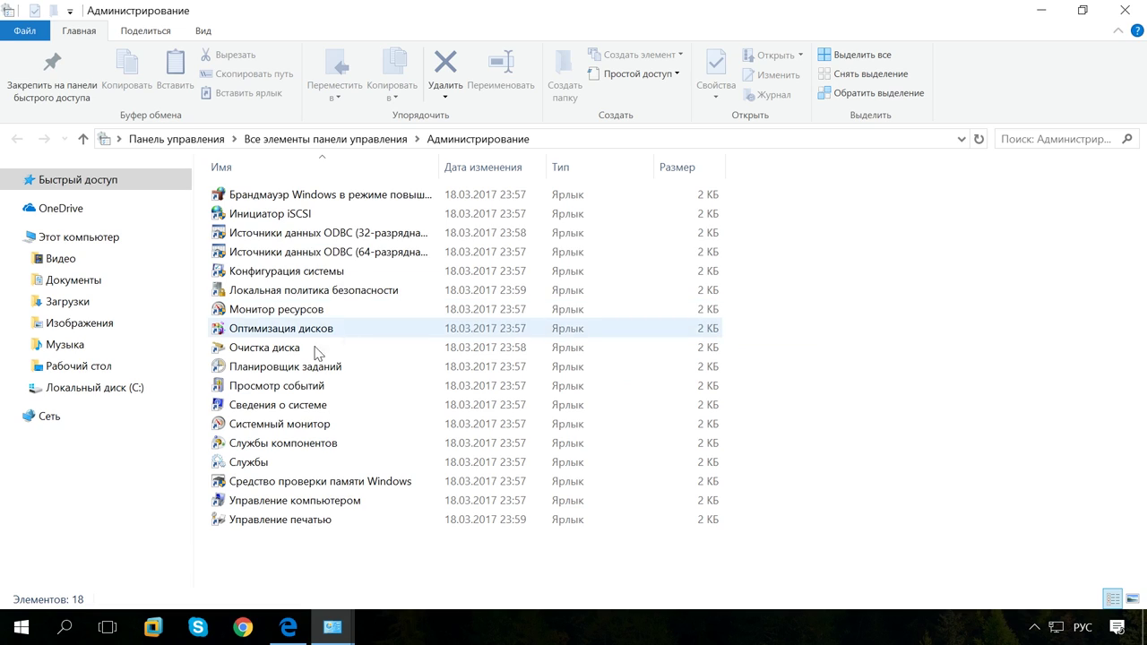
{"action": "double_click", "coordinate": [267, 387]}
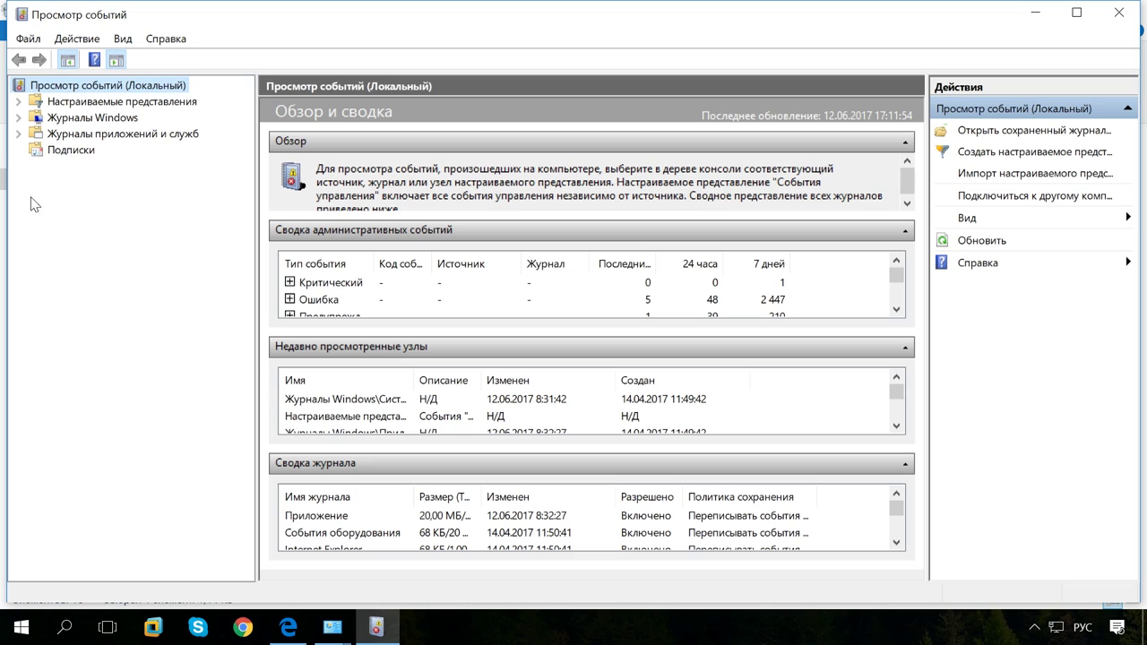
{"action": "left_click", "coordinate": [20, 117]}
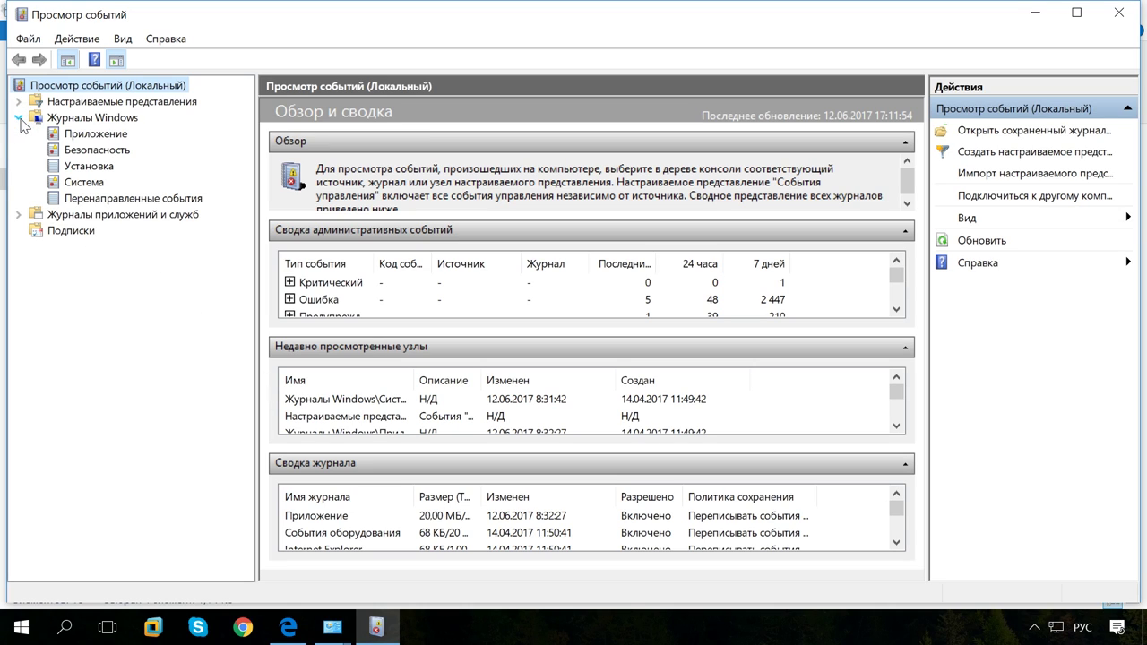
{"action": "left_click", "coordinate": [82, 183]}
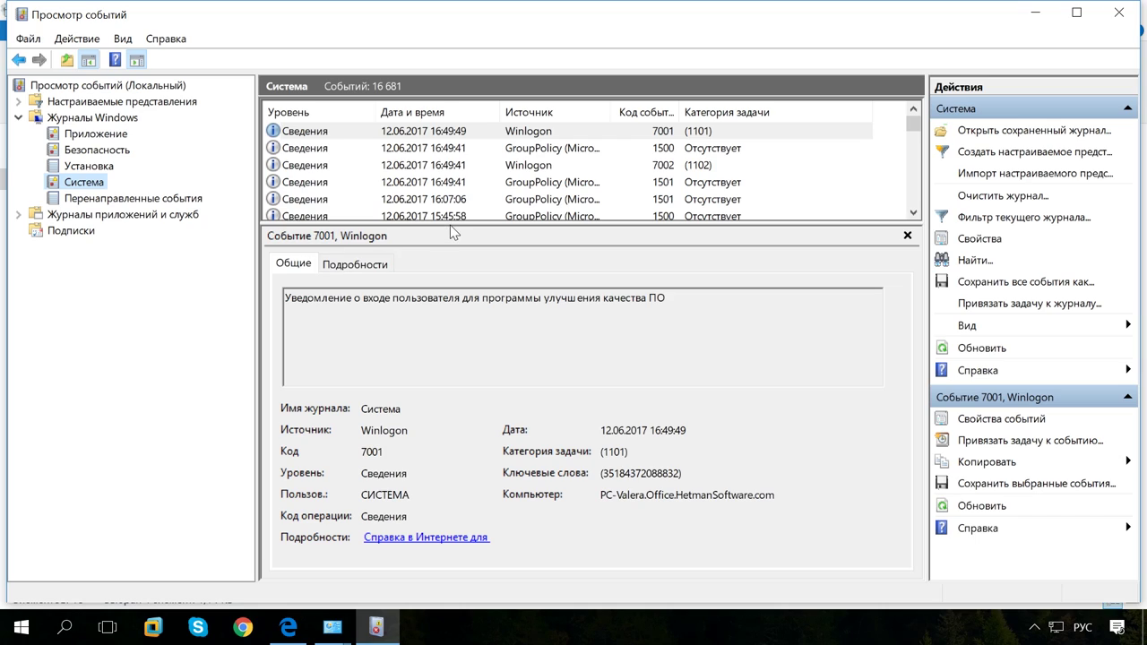
{"action": "left_click_drag", "start_coordinate": [458, 231], "coordinate": [463, 245]}
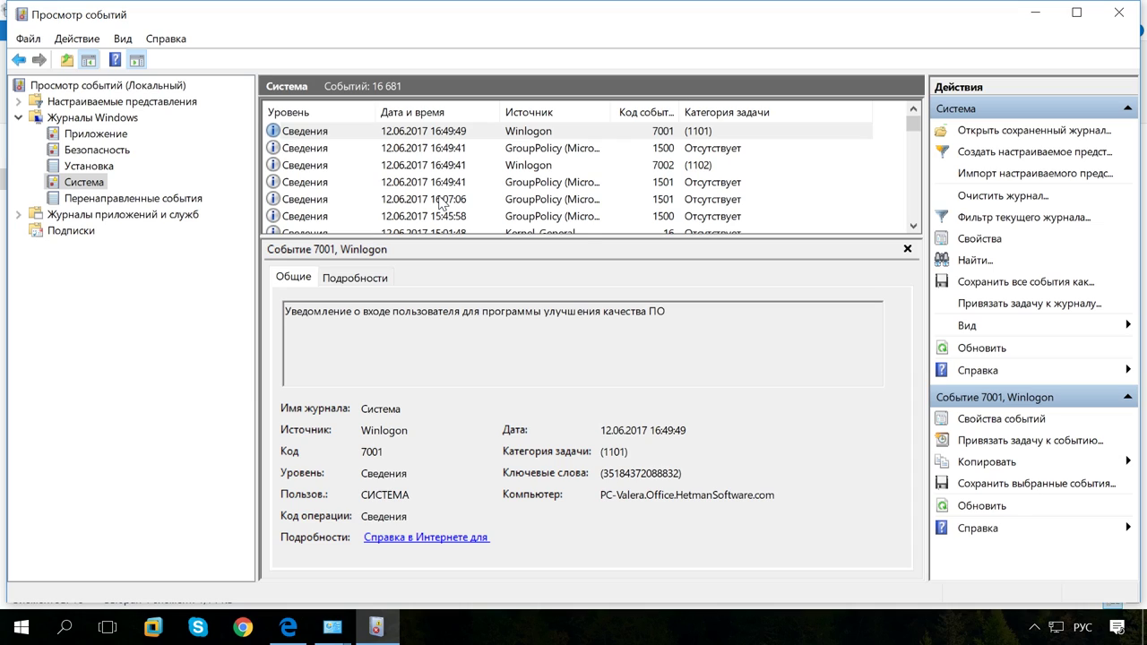
Step: Look through the System log down to the Disk events of 12.06.2017 and examine the 10:11:34, 10:11:30 and 10:06:11 entries
{"action": "scroll", "coordinate": [441, 202], "scroll_direction": "down", "scroll_amount": 3}
{"action": "scroll", "coordinate": [439, 197], "scroll_direction": "down", "scroll_amount": 3}
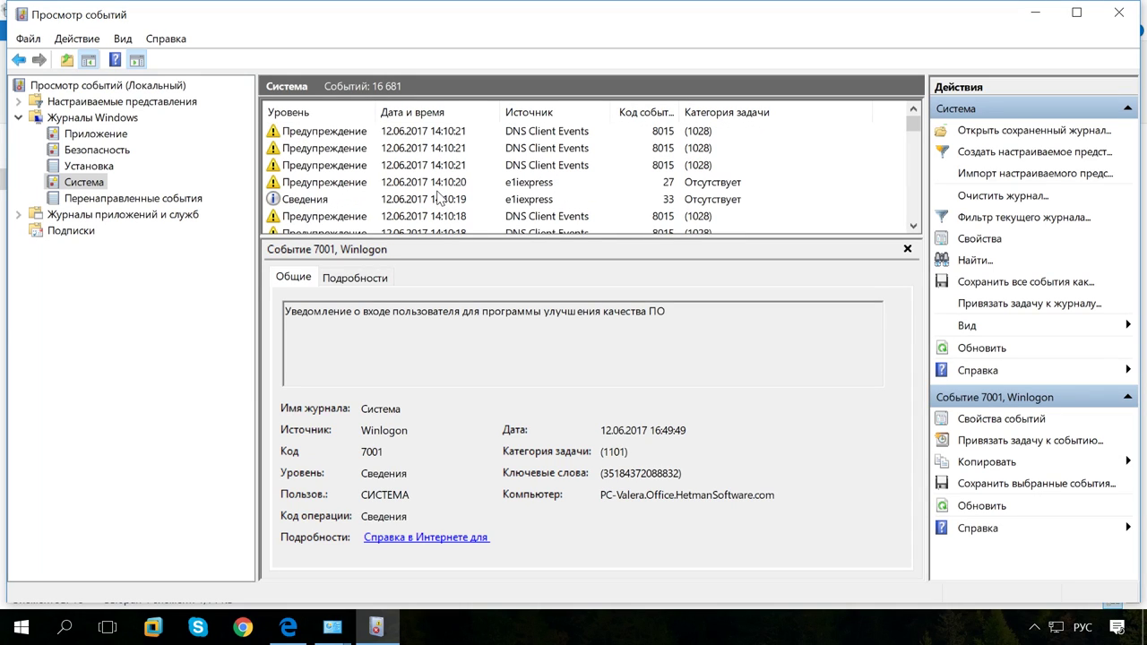
{"action": "scroll", "coordinate": [439, 198], "scroll_direction": "down", "scroll_amount": 2}
{"action": "scroll", "coordinate": [436, 197], "scroll_direction": "down", "scroll_amount": 5}
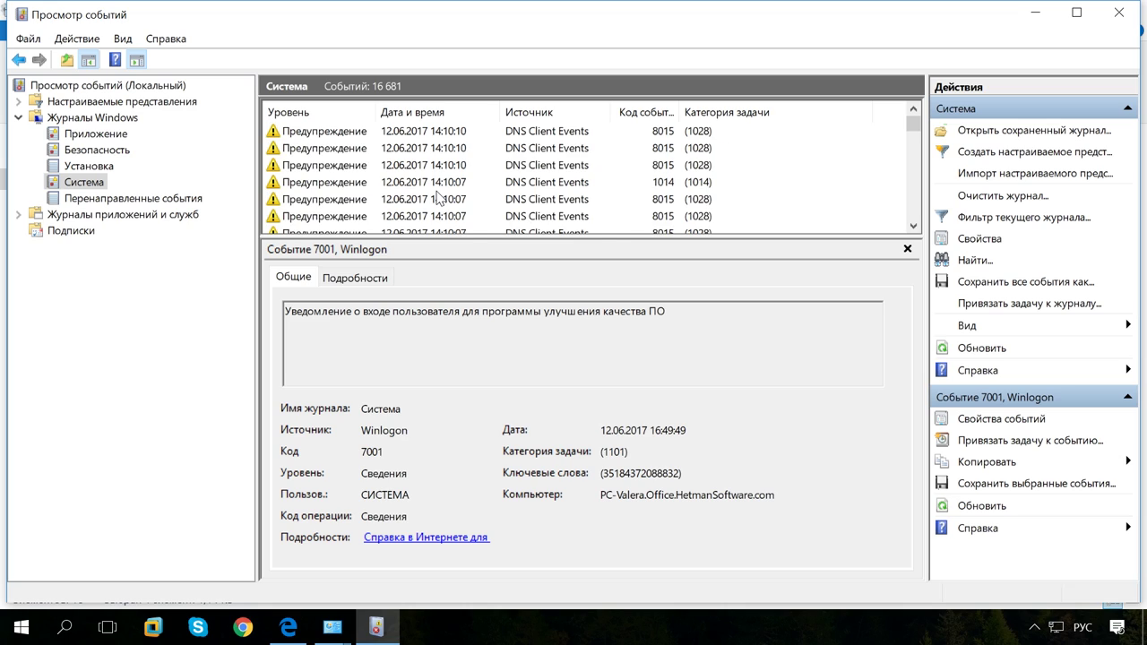
{"action": "scroll", "coordinate": [437, 197], "scroll_direction": "down", "scroll_amount": 5}
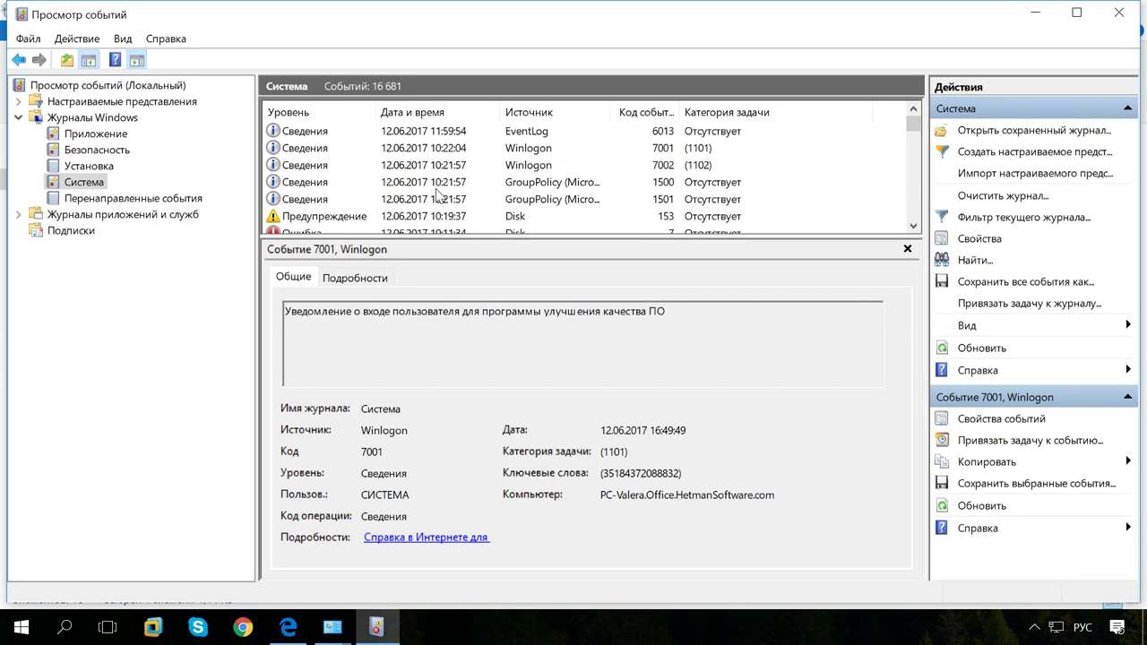
{"action": "scroll", "coordinate": [437, 193], "scroll_direction": "down", "scroll_amount": 2}
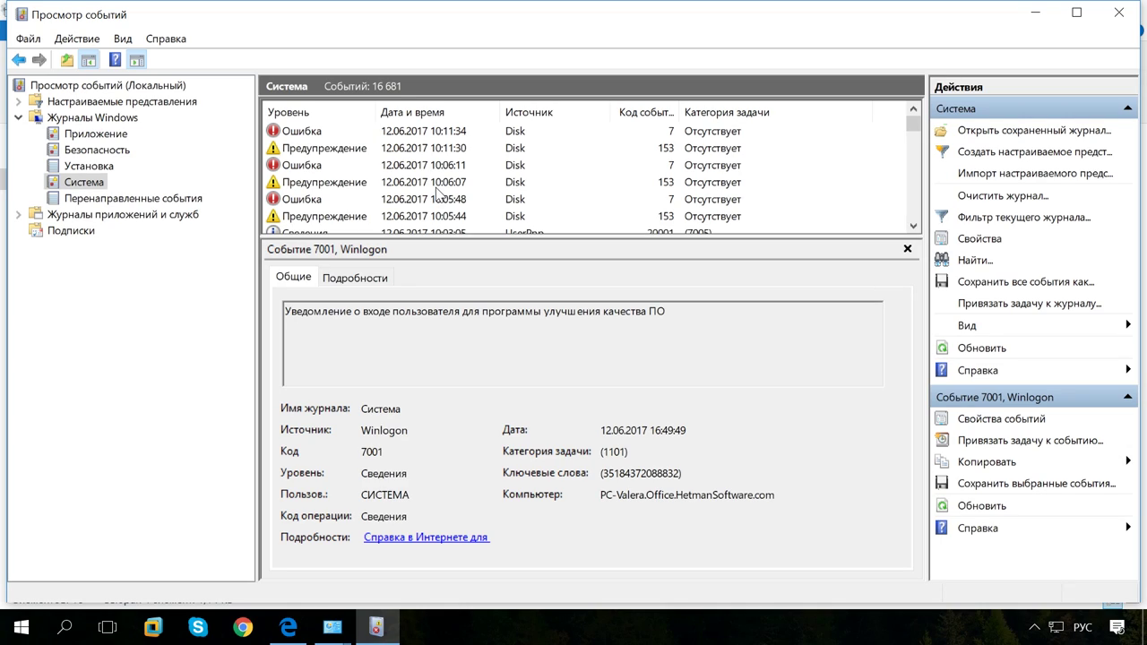
{"action": "left_click", "coordinate": [313, 135]}
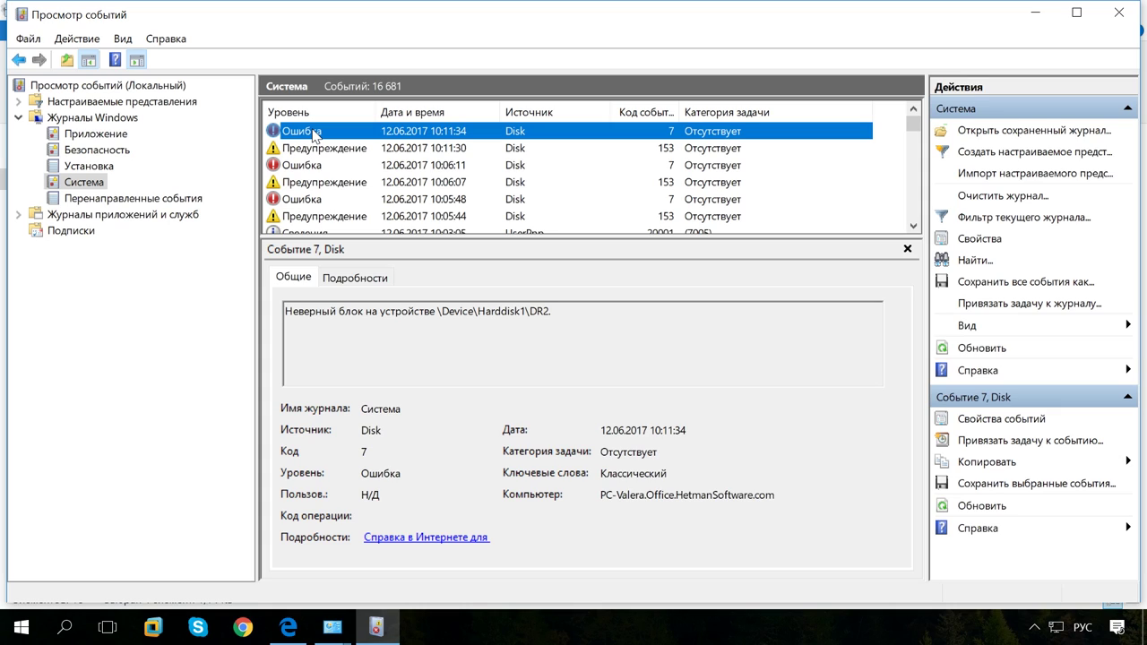
{"action": "left_click", "coordinate": [310, 150]}
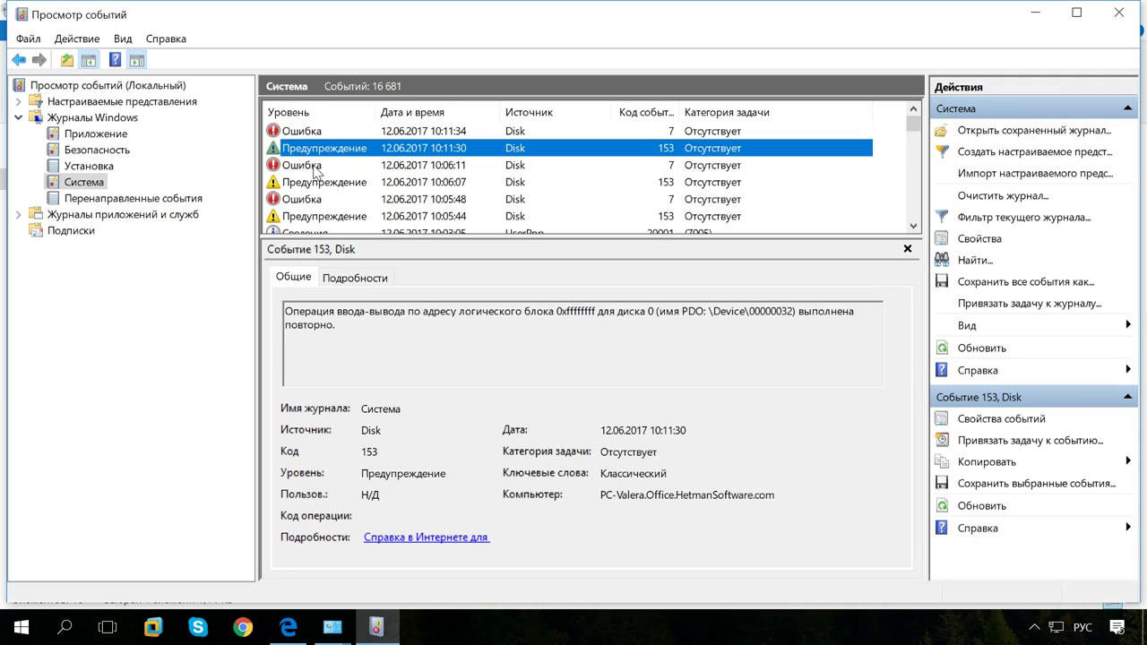
{"action": "left_click", "coordinate": [316, 168]}
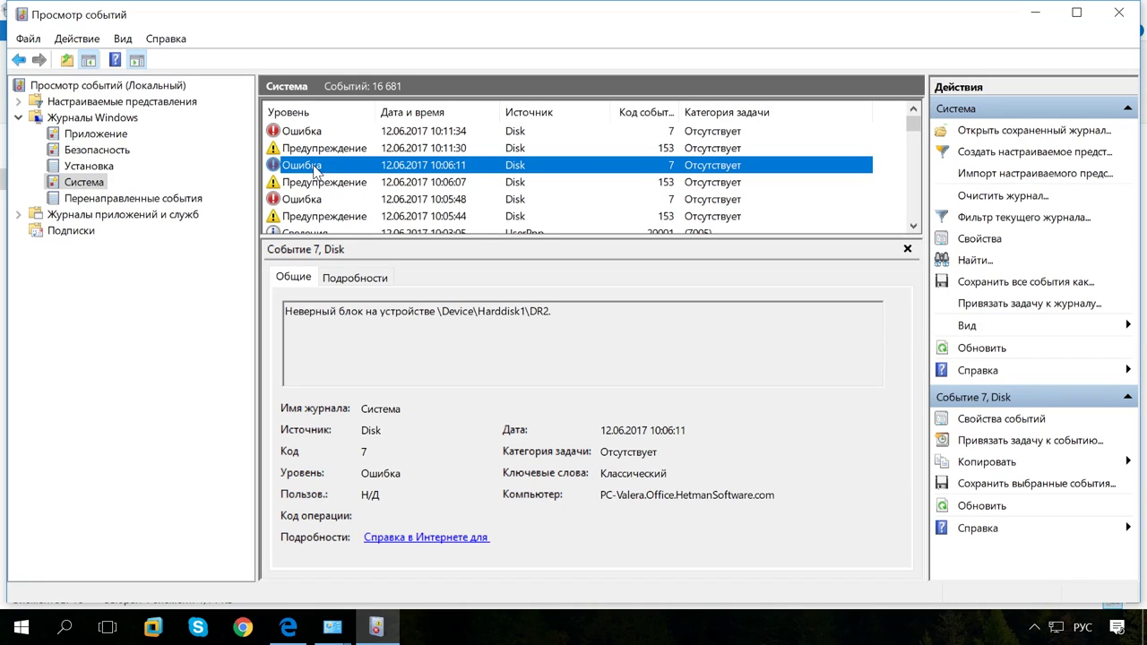
Step: Examine the properties of the 10:06:11 Disk error, close them, and open the properties of the 10:05:48 Disk error
{"action": "double_click", "coordinate": [316, 169]}
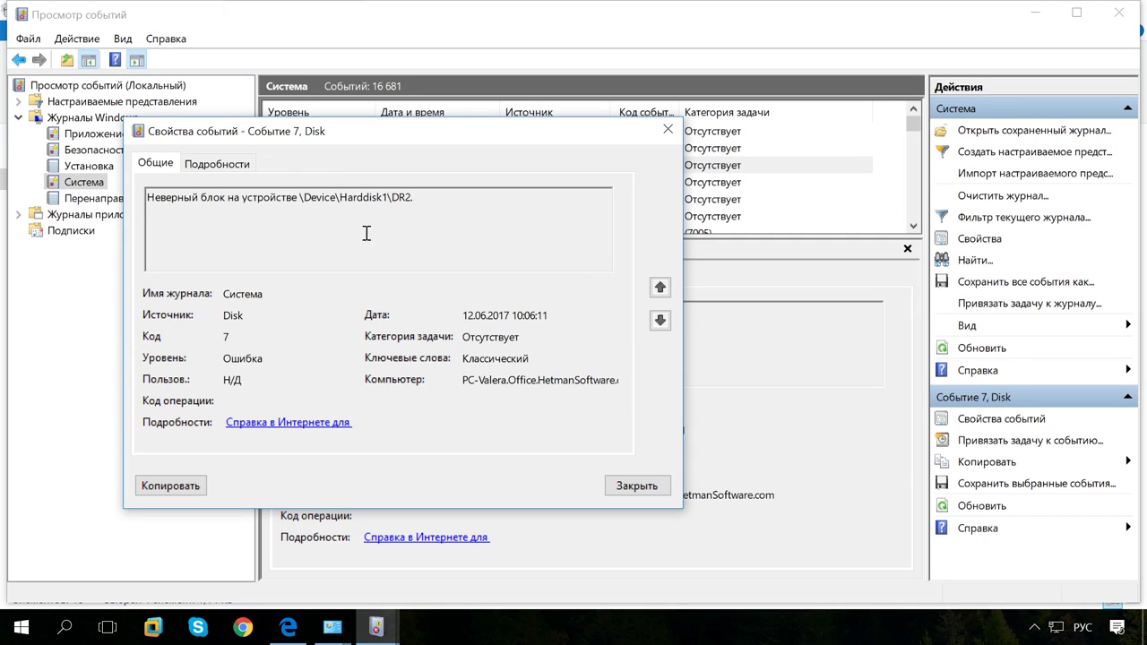
{"action": "left_click", "coordinate": [636, 486]}
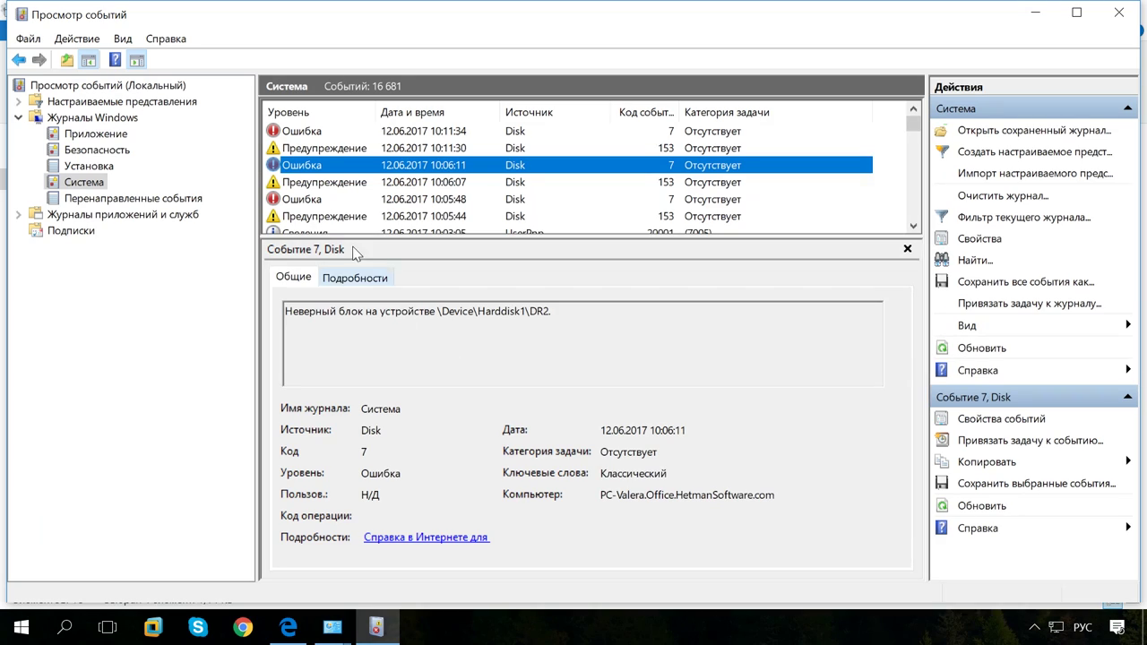
{"action": "left_click", "coordinate": [311, 201]}
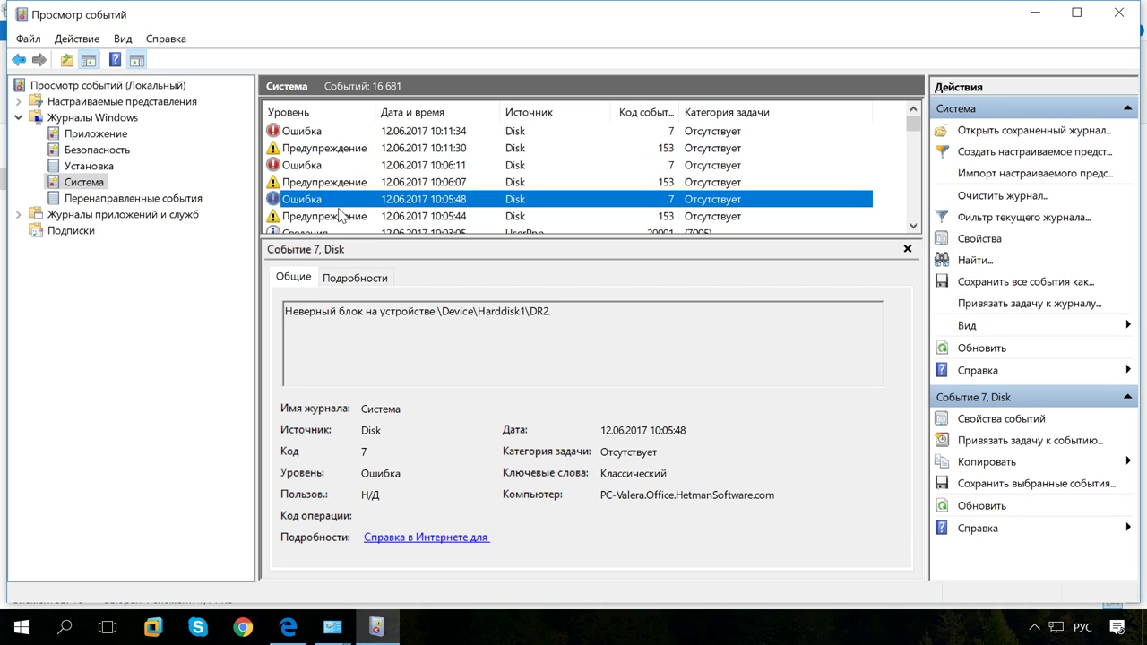
{"action": "double_click", "coordinate": [339, 201]}
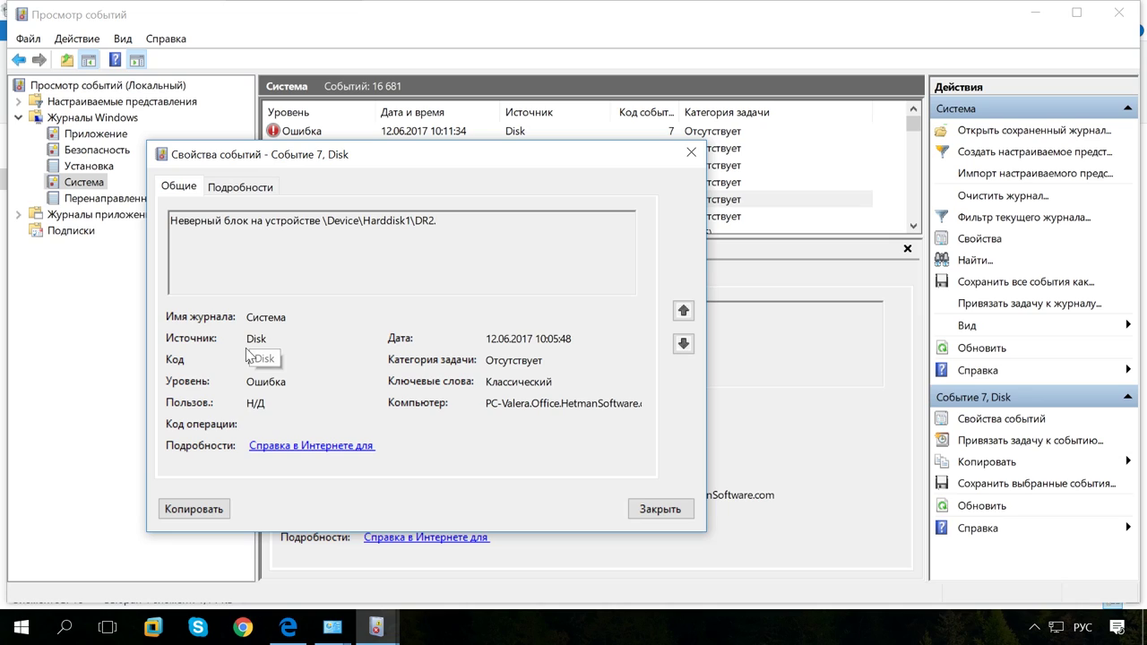
Step: Copy "Неверный блок на устройстве" from the event description, switch to Microsoft Edge and search the web for it
{"action": "double_click", "coordinate": [256, 339]}
{"action": "left_click_drag", "start_coordinate": [172, 225], "coordinate": [322, 220]}
{"action": "key", "text": "ctrl+c"}
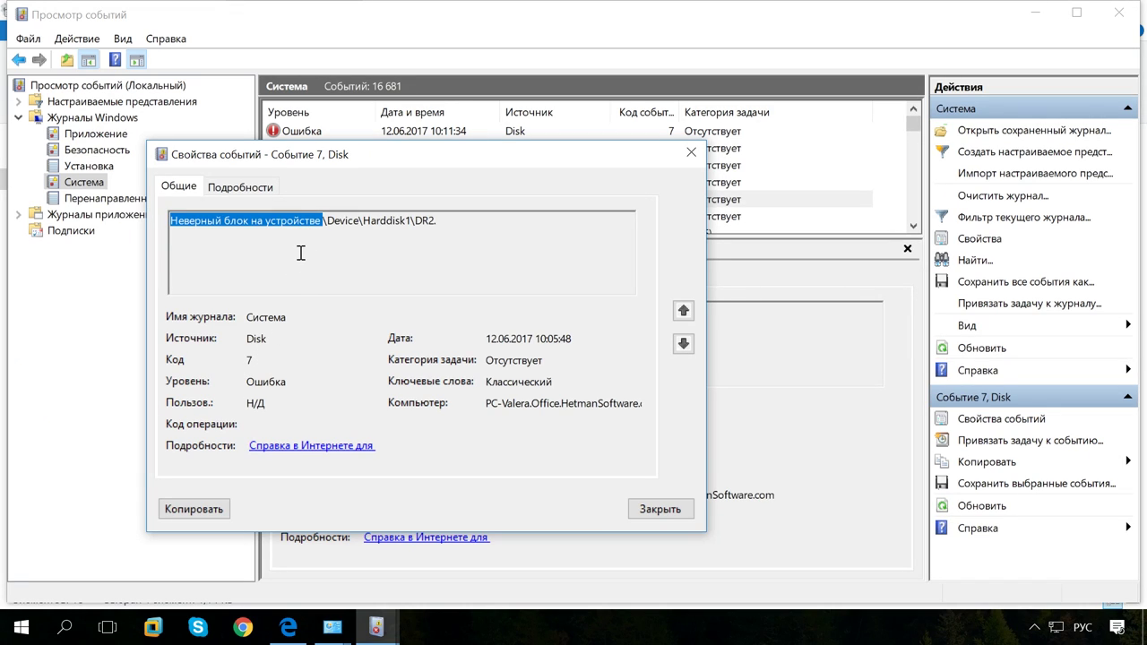
{"action": "left_click", "coordinate": [288, 627]}
{"action": "key", "text": "ctrl+v"}
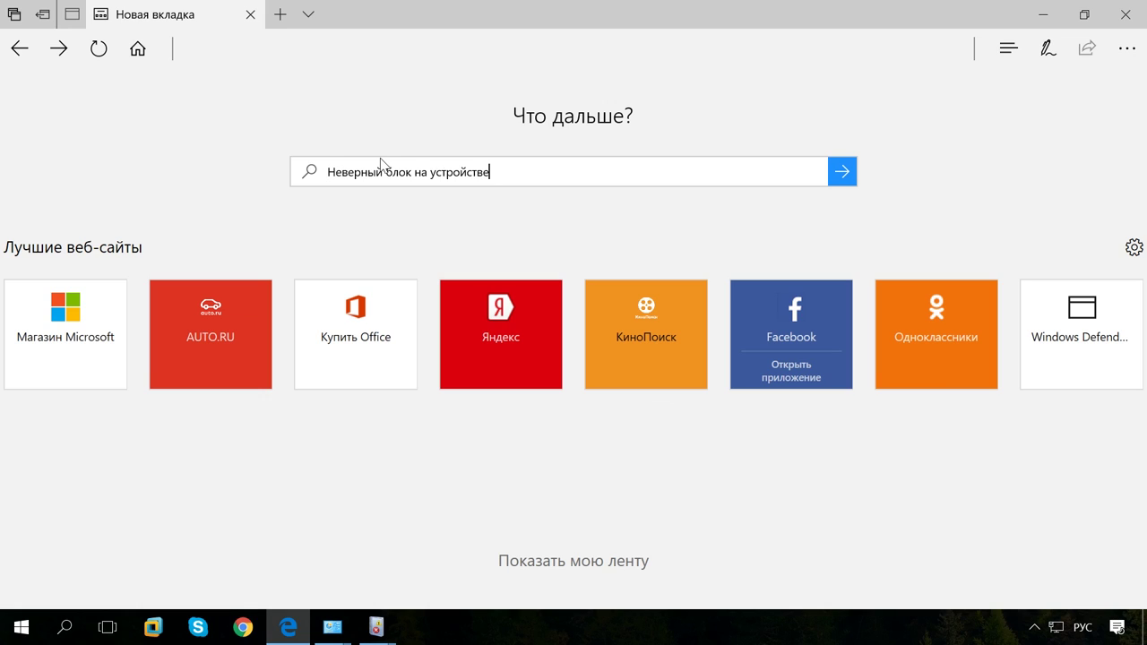
{"action": "key", "text": "Return"}
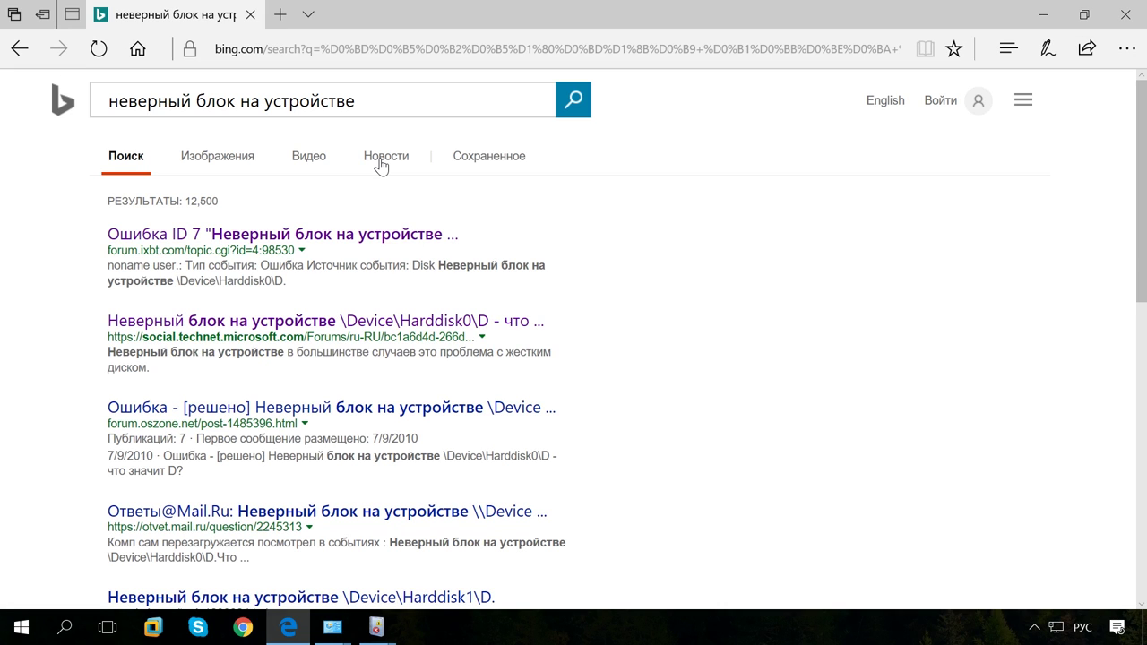
Step: Open the TechNet forum result about \Device\Harddisk0\D and read through the question, the marked answer and all the replies
{"action": "left_click", "coordinate": [364, 324]}
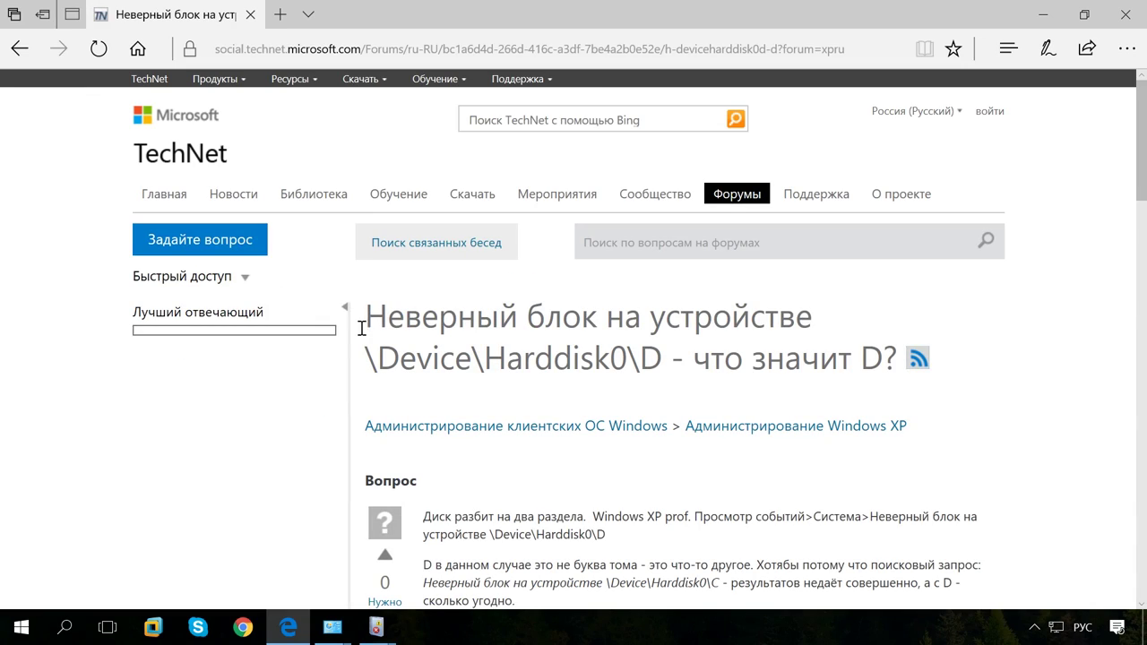
{"action": "scroll", "coordinate": [356, 344], "scroll_direction": "down", "scroll_amount": 2}
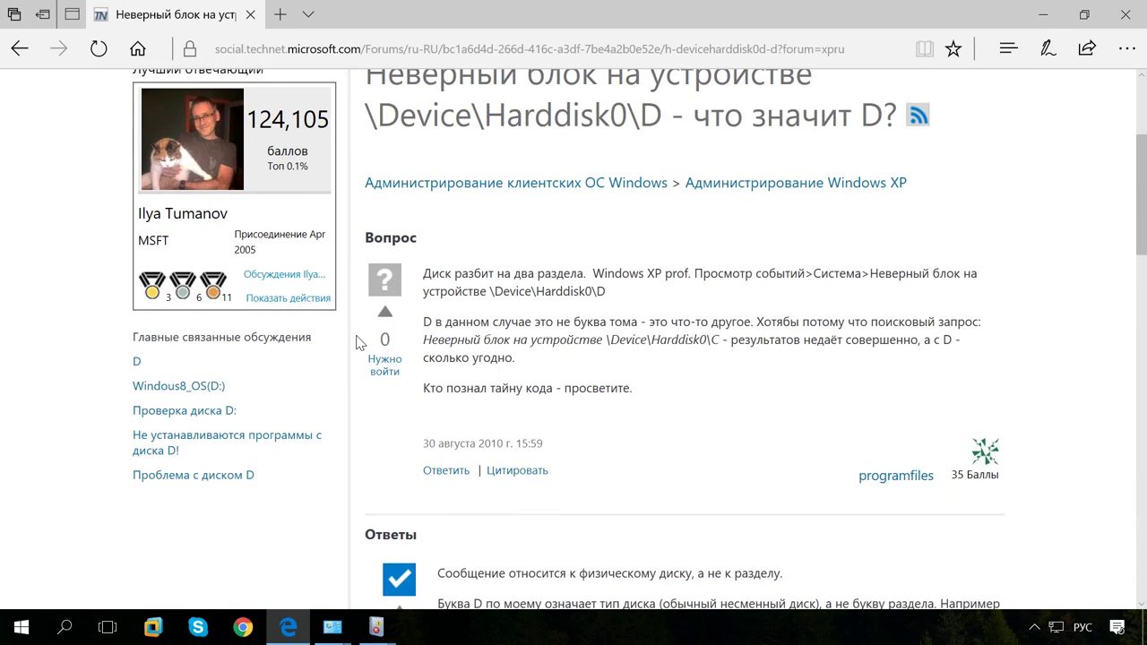
{"action": "scroll", "coordinate": [361, 343], "scroll_direction": "down", "scroll_amount": 2}
{"action": "scroll", "coordinate": [361, 341], "scroll_direction": "down", "scroll_amount": 5}
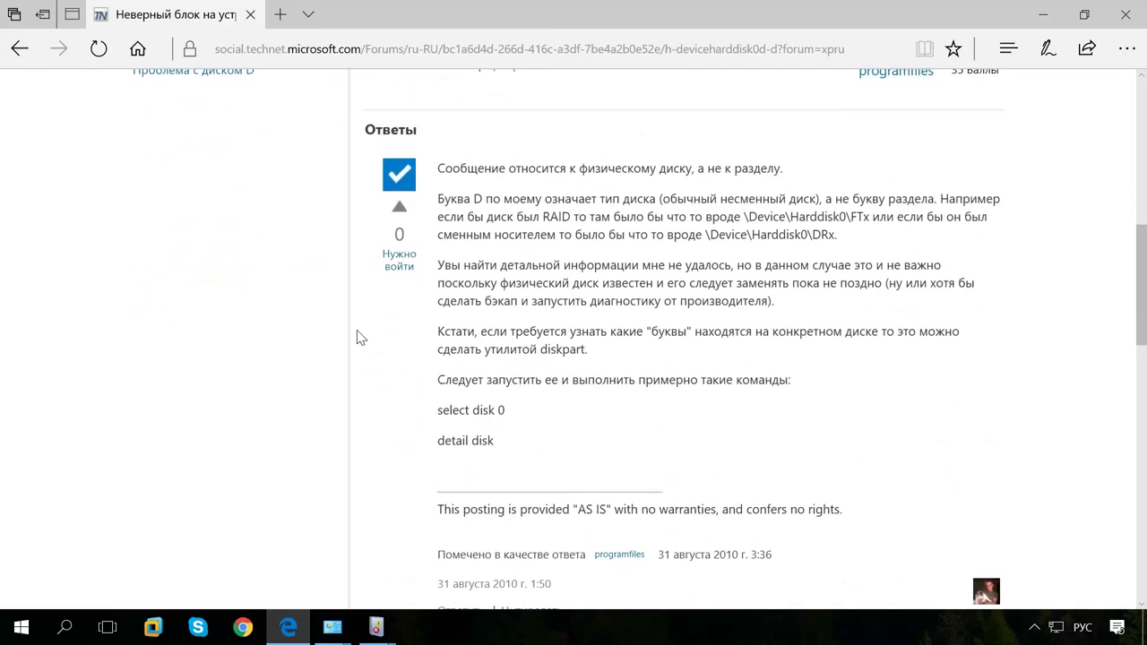
{"action": "scroll", "coordinate": [357, 338], "scroll_direction": "down", "scroll_amount": 4}
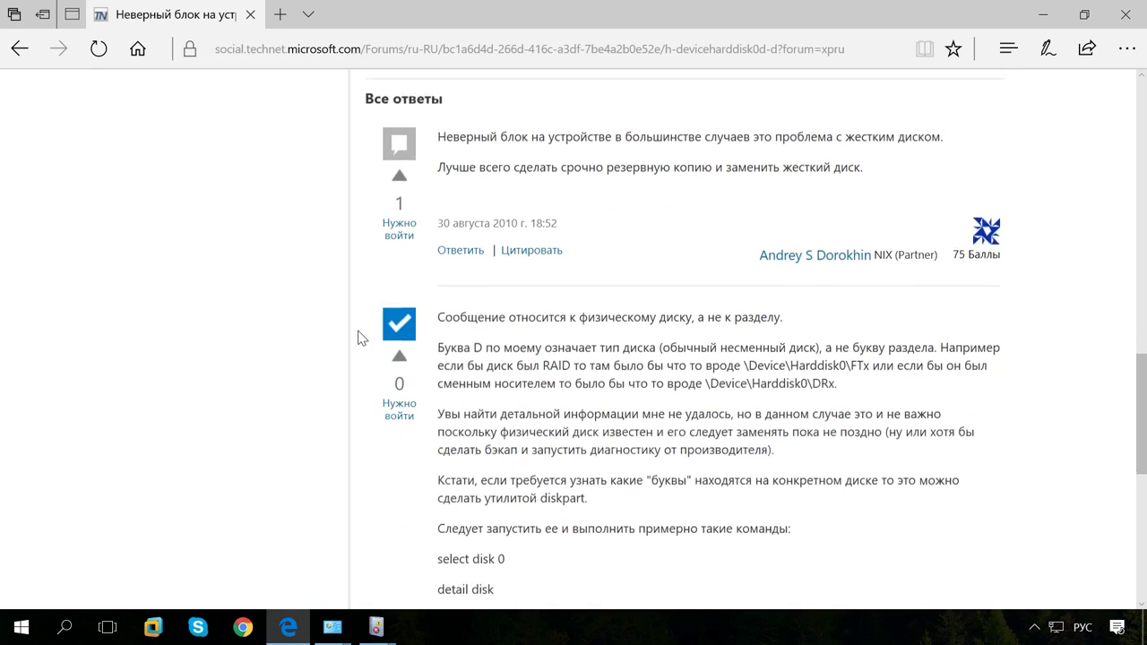
{"action": "scroll", "coordinate": [357, 337], "scroll_direction": "down", "scroll_amount": 3}
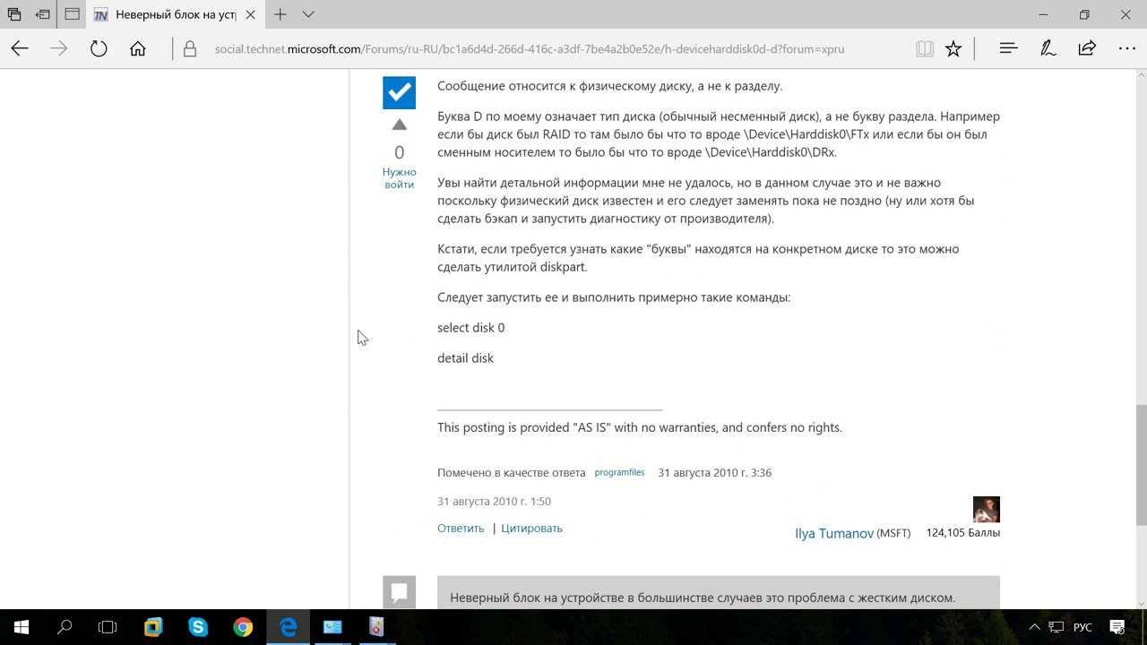